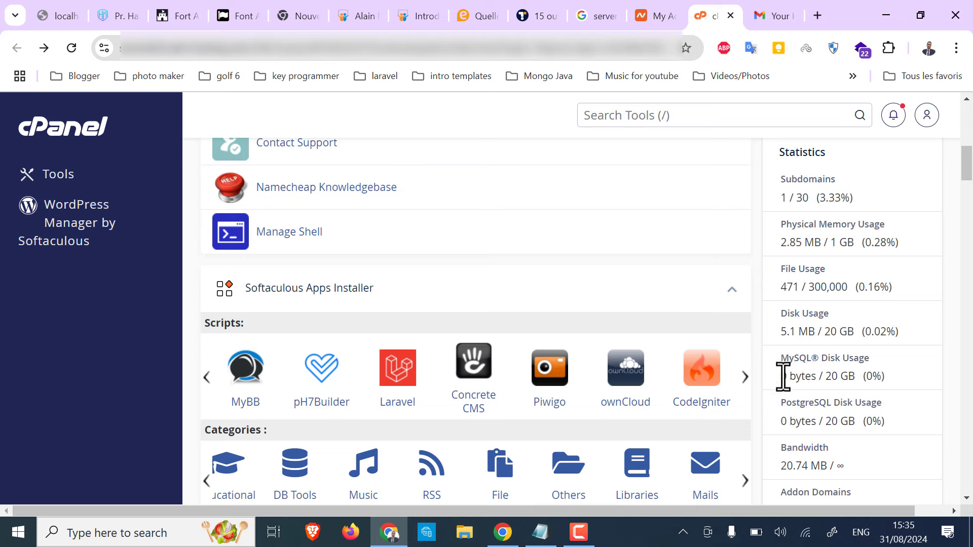
- Examine the account's usage statistics, including disk, MySQL and bandwidth usage, domains, email accounts and resource limits
{"action": "left_click_drag", "start_coordinate": [783, 376], "coordinate": [797, 376]}
{"action": "scroll", "coordinate": [826, 428], "scroll_direction": "down", "scroll_amount": 2}
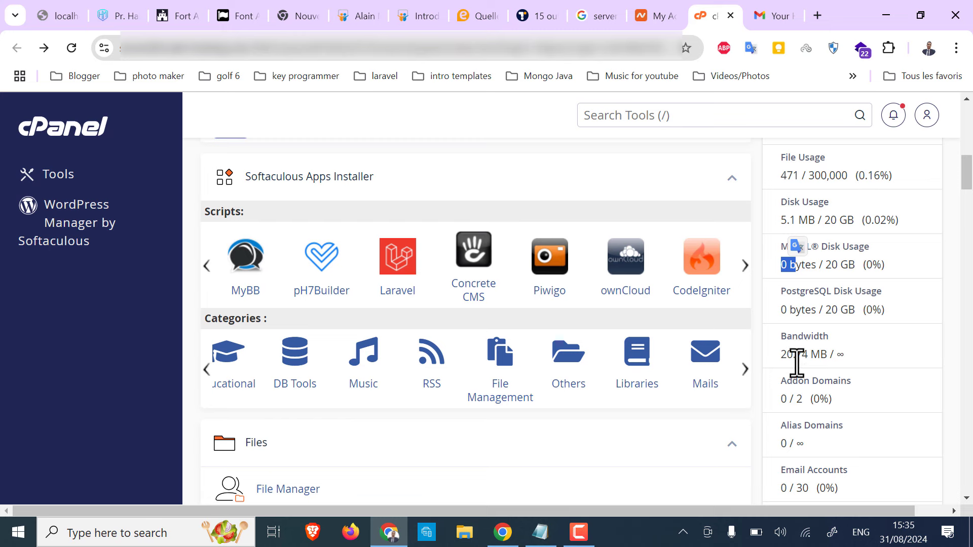
{"action": "left_click", "coordinate": [821, 401]}
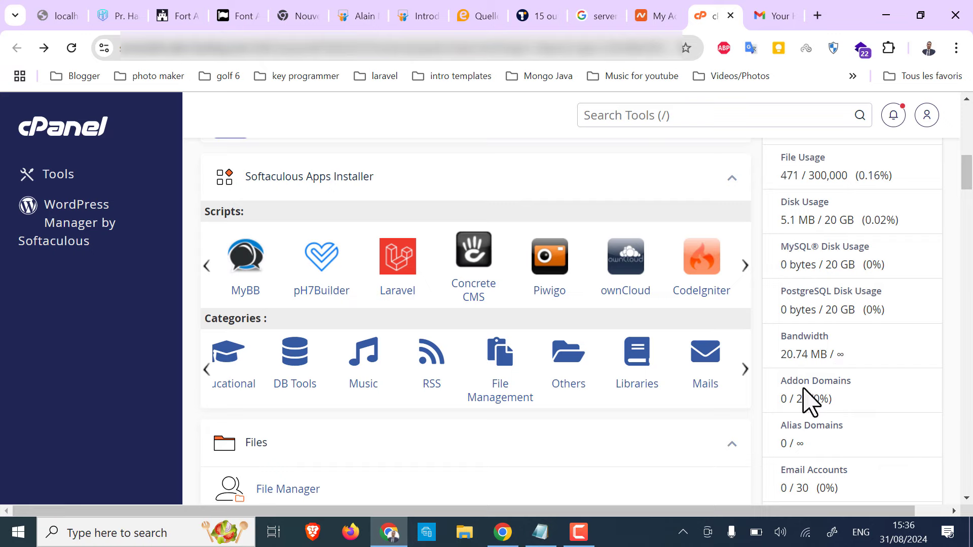
{"action": "scroll", "coordinate": [817, 383], "scroll_direction": "down", "scroll_amount": 1}
{"action": "scroll", "coordinate": [804, 411], "scroll_direction": "down", "scroll_amount": 9}
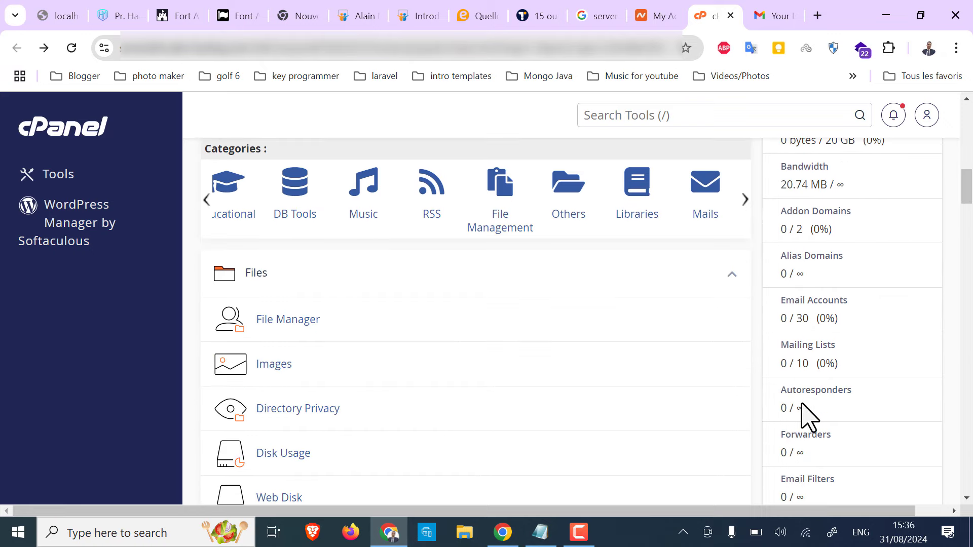
{"action": "scroll", "coordinate": [808, 416], "scroll_direction": "down", "scroll_amount": 4}
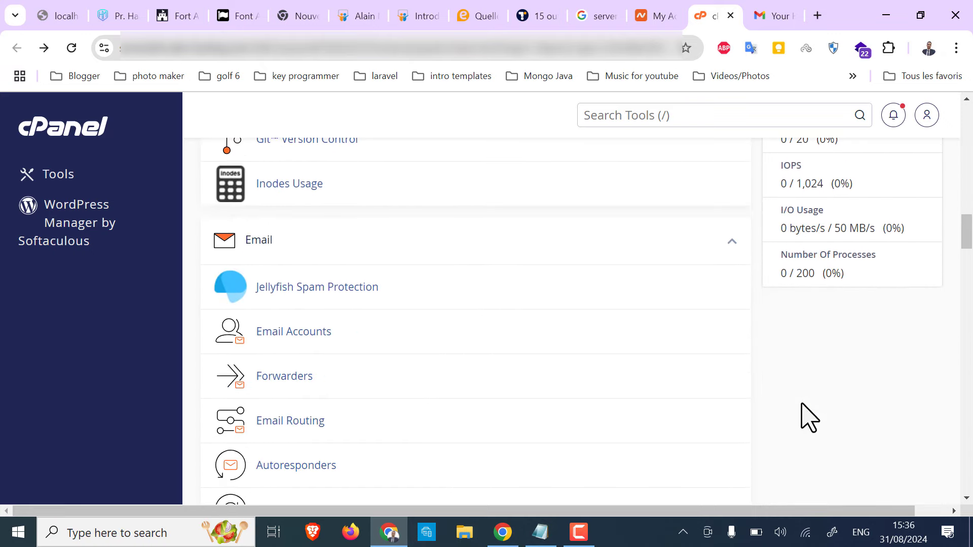
{"action": "scroll", "coordinate": [806, 416], "scroll_direction": "up", "scroll_amount": 12}
{"action": "scroll", "coordinate": [809, 416], "scroll_direction": "up", "scroll_amount": 1}
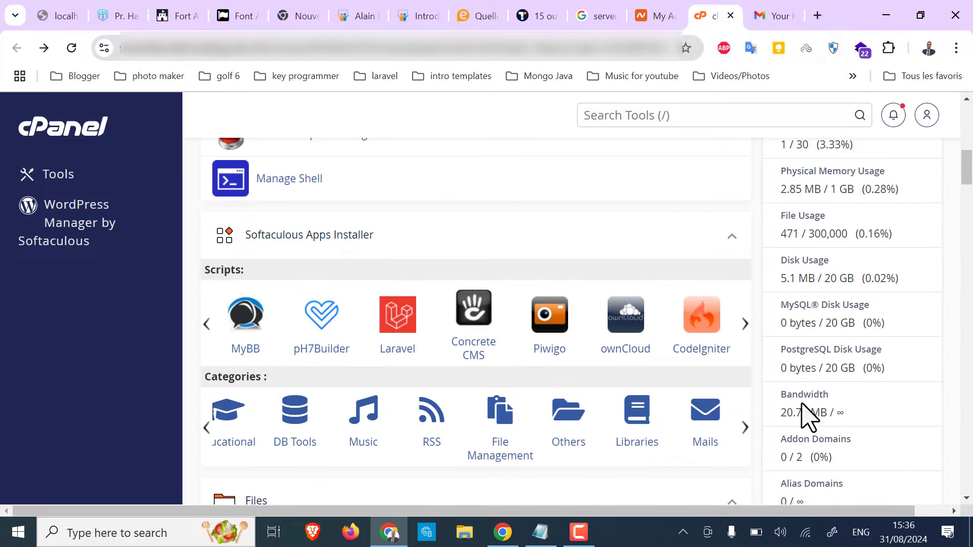
{"action": "scroll", "coordinate": [803, 413], "scroll_direction": "down", "scroll_amount": 6}
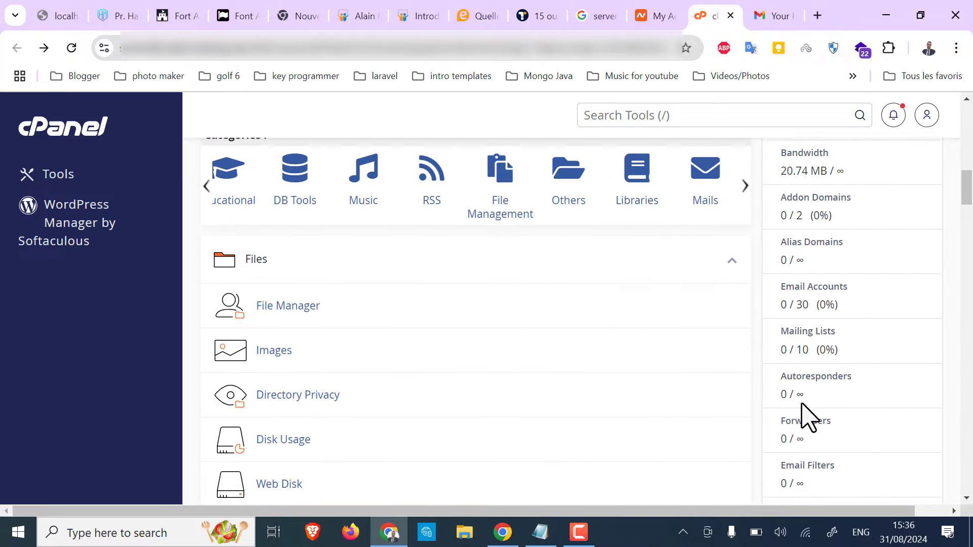
{"action": "scroll", "coordinate": [369, 311], "scroll_direction": "up", "scroll_amount": 1}
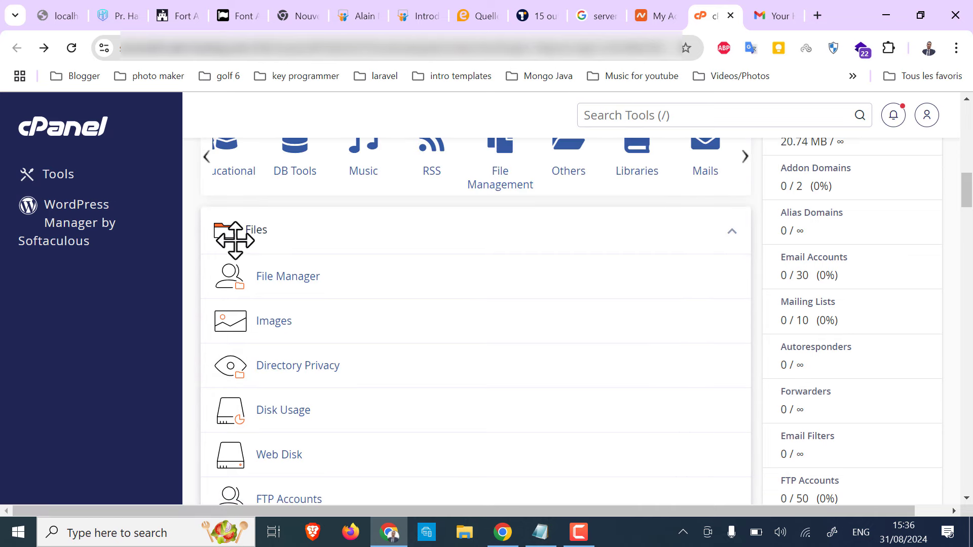
- Open File Manager from the Files section in a new browser tab and switch to it
{"action": "scroll", "coordinate": [251, 228], "scroll_direction": "down", "scroll_amount": 1}
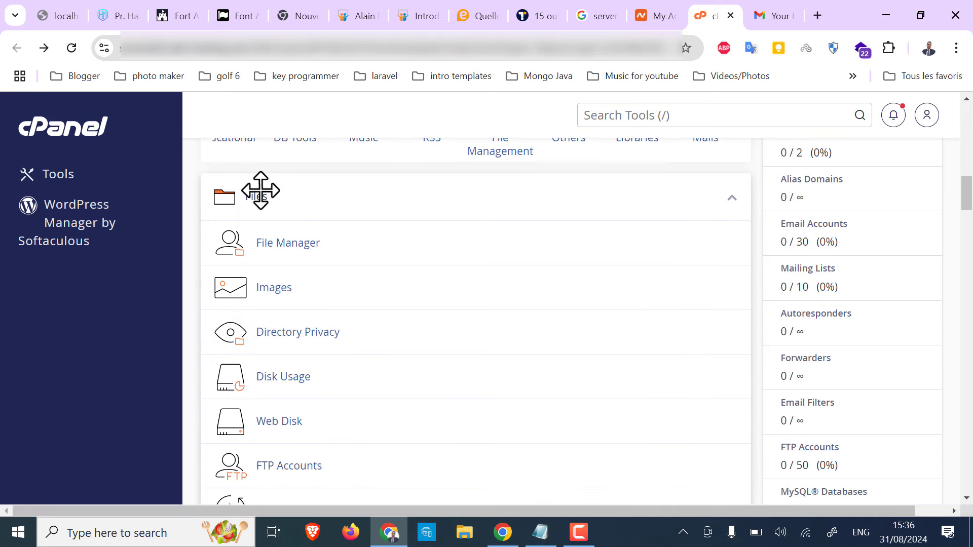
{"action": "scroll", "coordinate": [261, 191], "scroll_direction": "down", "scroll_amount": 1}
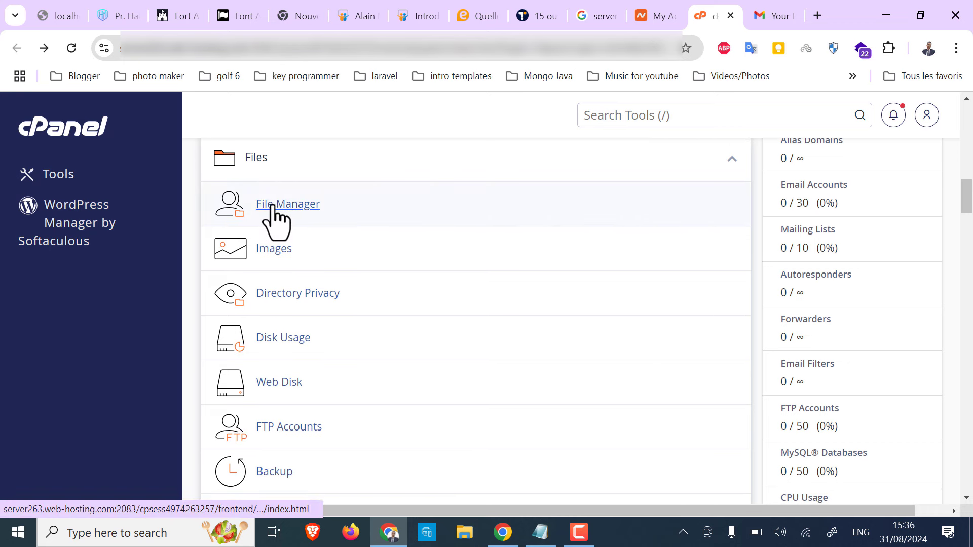
{"action": "right_click", "coordinate": [280, 205]}
{"action": "left_click", "coordinate": [335, 221]}
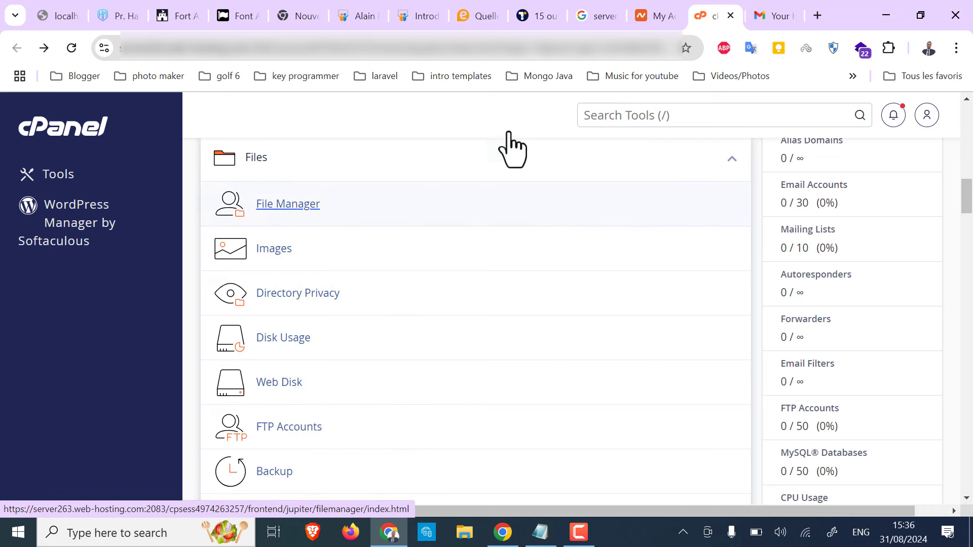
{"action": "left_click", "coordinate": [706, 13]}
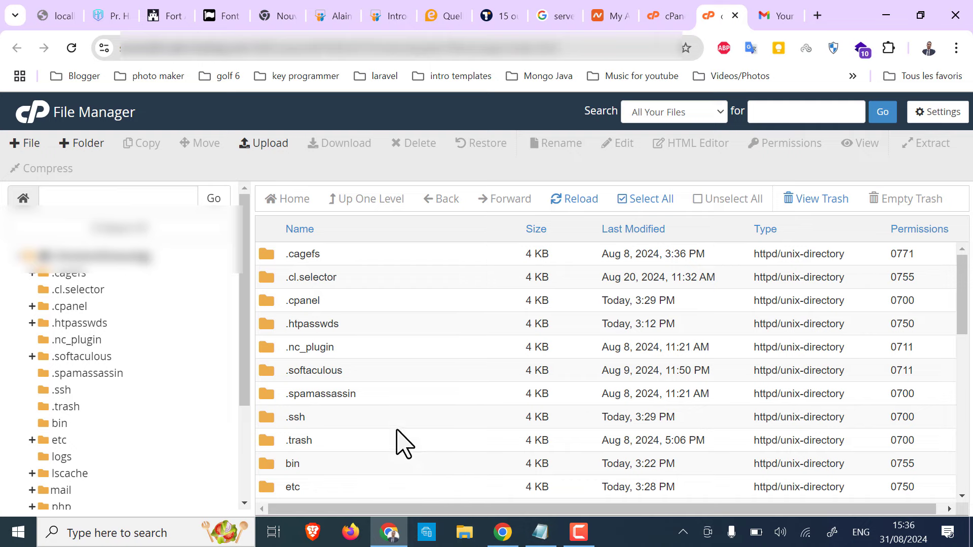
- Look through the home directory and the contents of its public_html folder, and close the File Manager page
{"action": "scroll", "coordinate": [337, 400], "scroll_direction": "down", "scroll_amount": 3}
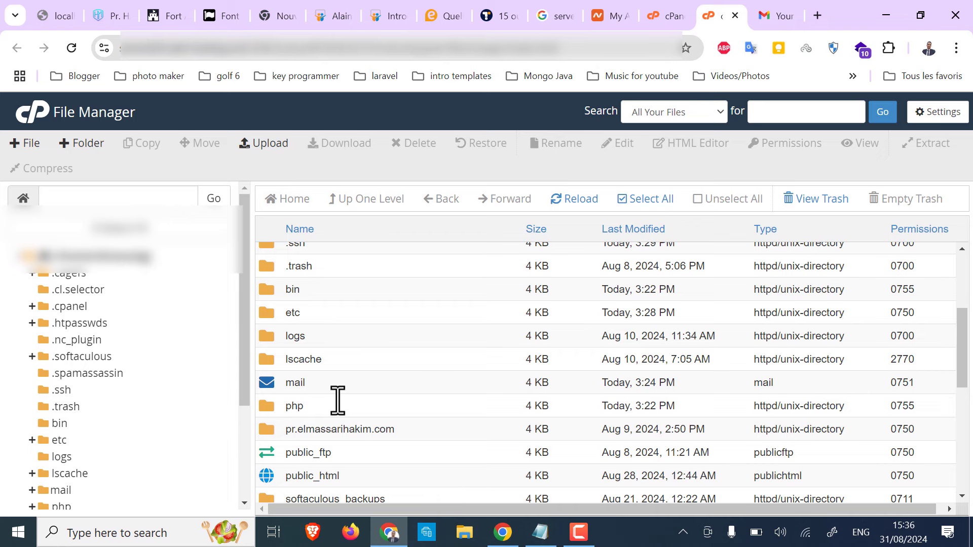
{"action": "scroll", "coordinate": [338, 396], "scroll_direction": "down", "scroll_amount": 2}
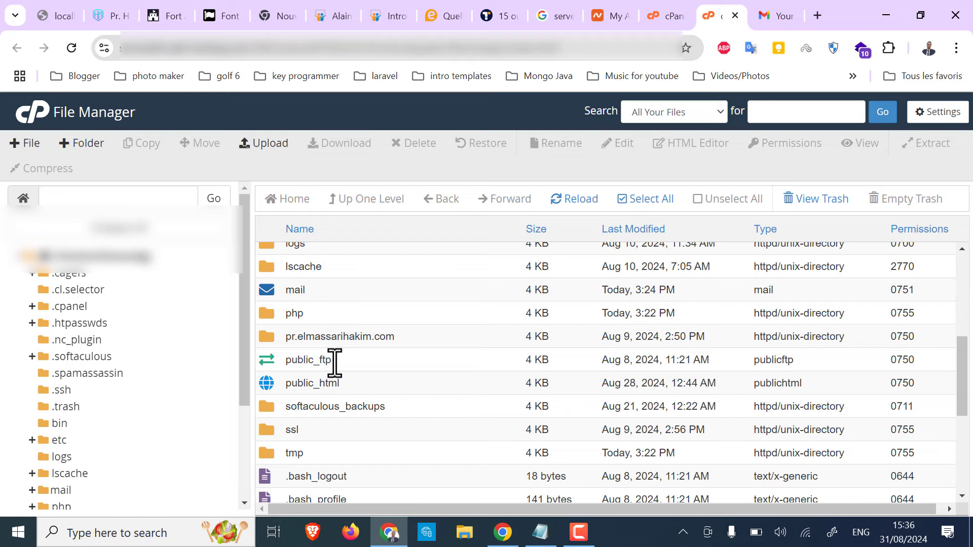
{"action": "scroll", "coordinate": [334, 362], "scroll_direction": "down", "scroll_amount": 2}
{"action": "scroll", "coordinate": [335, 363], "scroll_direction": "up", "scroll_amount": 5}
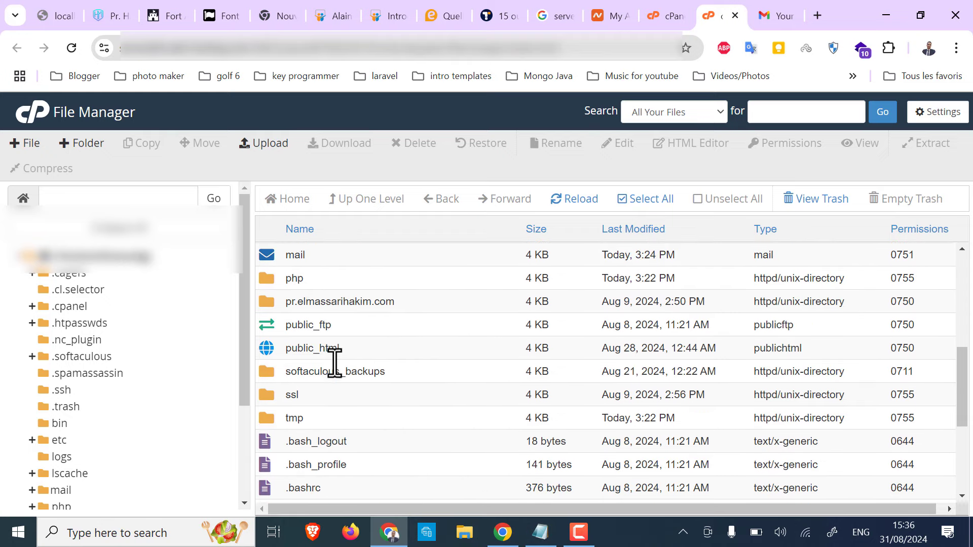
{"action": "scroll", "coordinate": [335, 362], "scroll_direction": "up", "scroll_amount": 3}
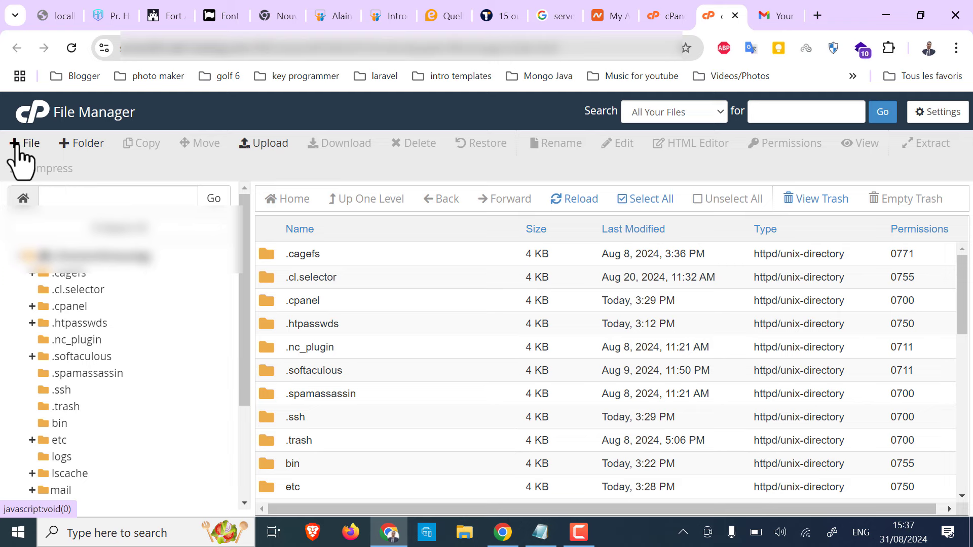
{"action": "scroll", "coordinate": [157, 423], "scroll_direction": "down", "scroll_amount": 3}
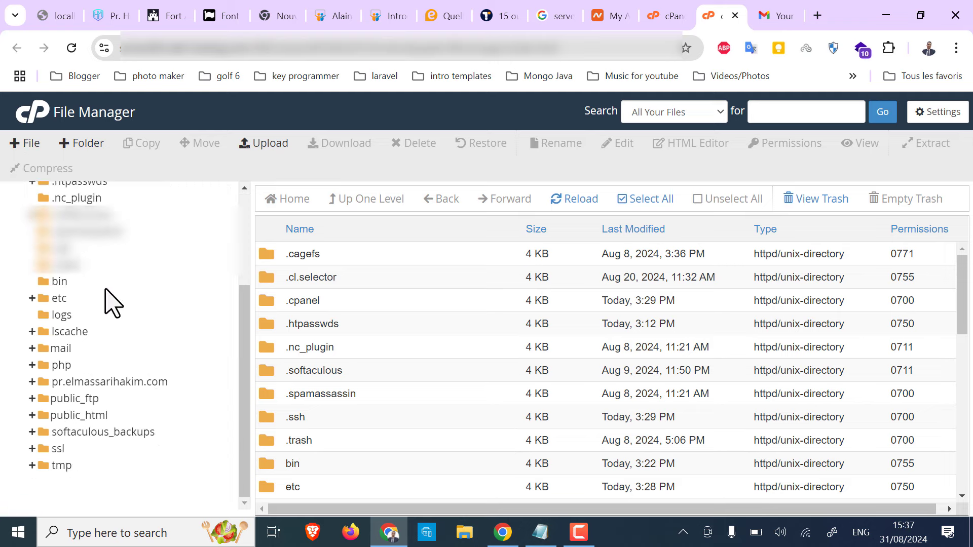
{"action": "left_click", "coordinate": [74, 415]}
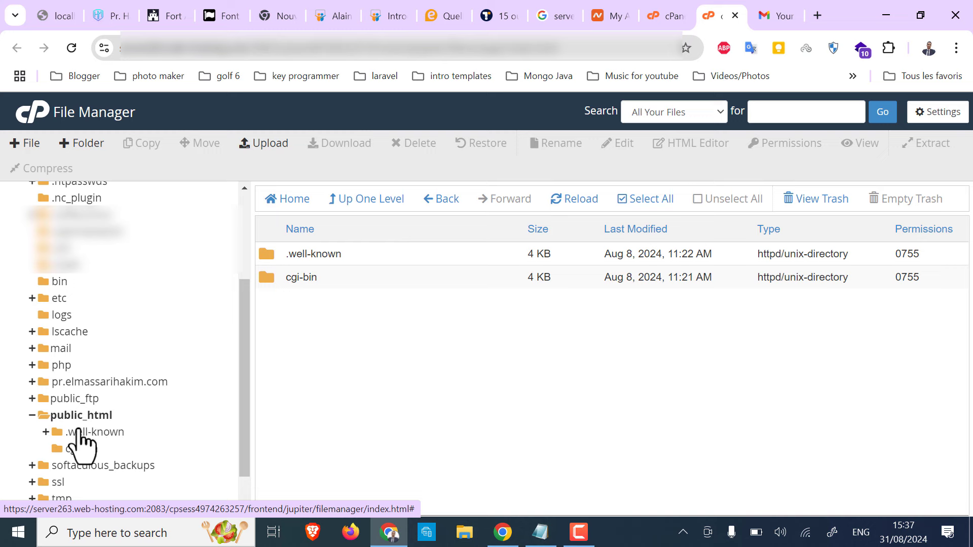
{"action": "scroll", "coordinate": [131, 334], "scroll_direction": "up", "scroll_amount": 3}
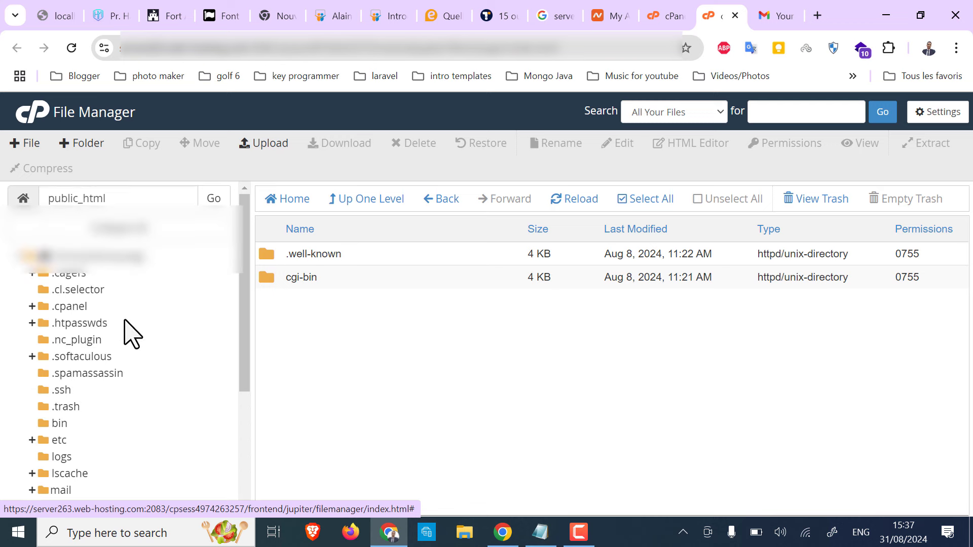
{"action": "left_click", "coordinate": [735, 16]}
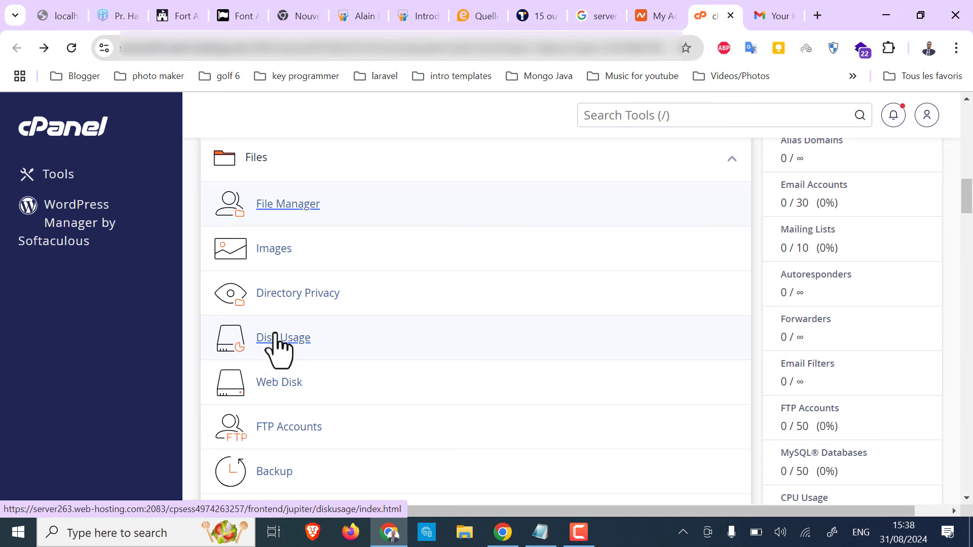
- Open the Web Disk tool from the Files section in a new browser tab and switch to it
{"action": "scroll", "coordinate": [275, 335], "scroll_direction": "down", "scroll_amount": 1}
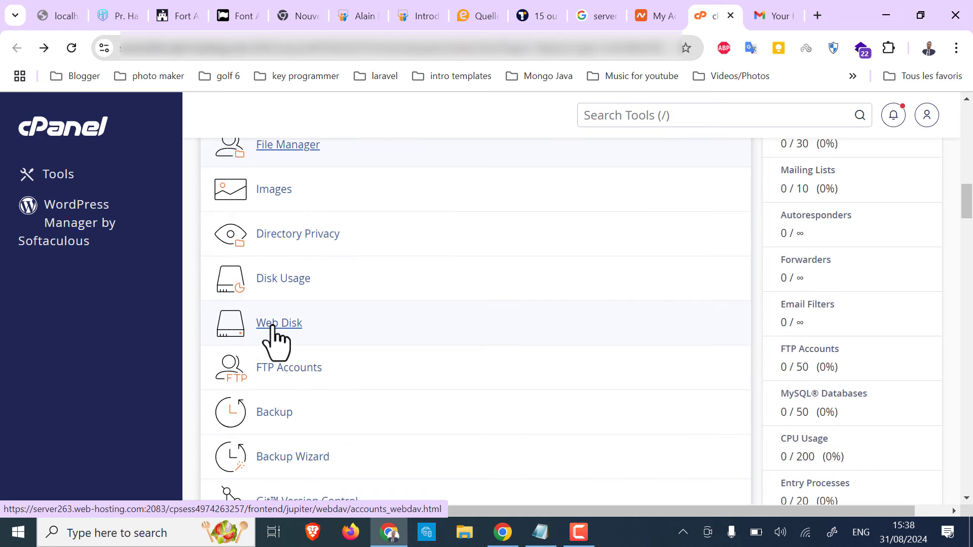
{"action": "right_click", "coordinate": [289, 335]}
{"action": "left_click", "coordinate": [384, 121]}
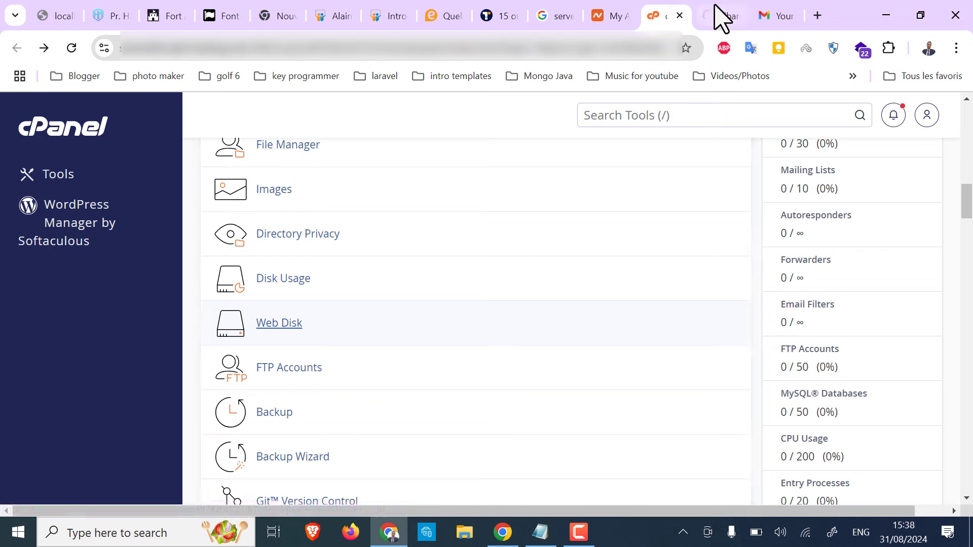
{"action": "left_click", "coordinate": [722, 15]}
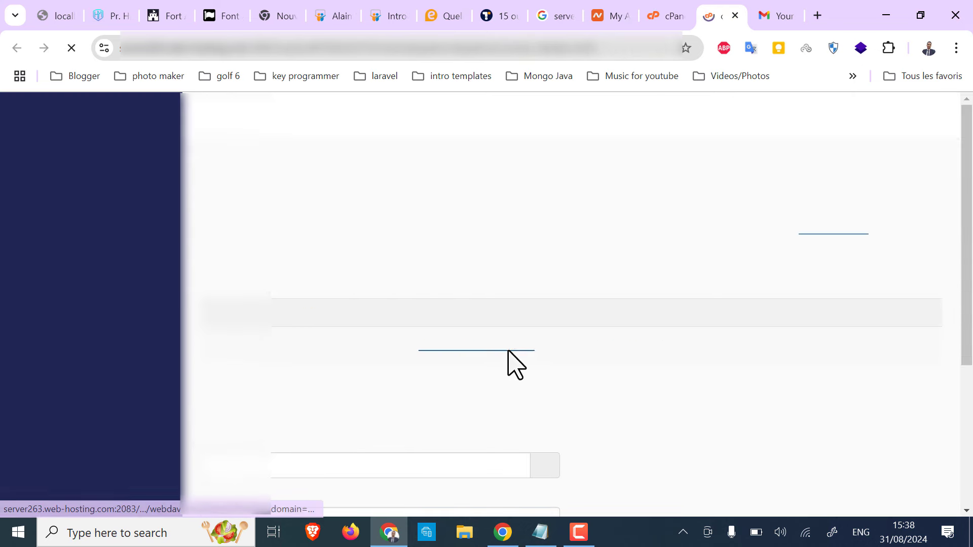
- Review the main account actions and the additional account form for Web Disk, and close the page
{"action": "scroll", "coordinate": [515, 363], "scroll_direction": "down", "scroll_amount": 9}
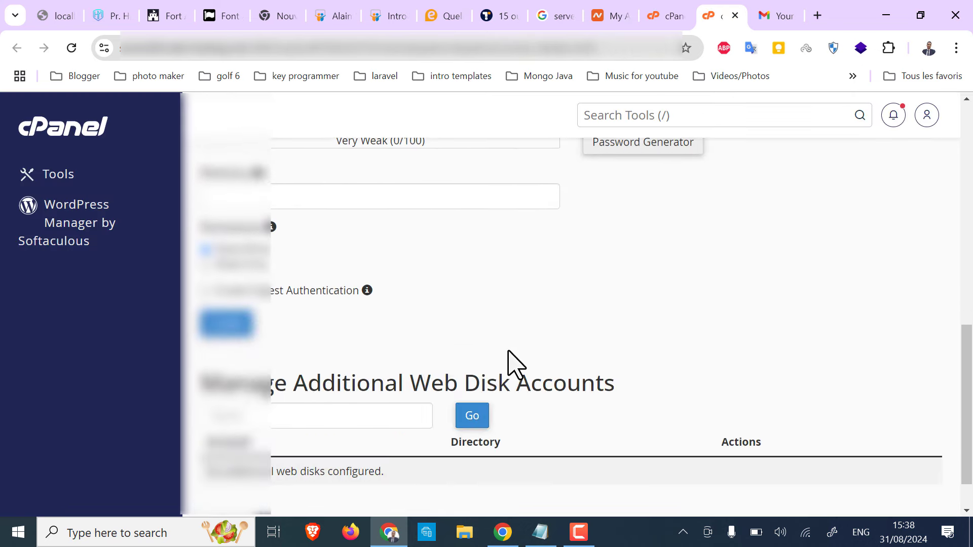
{"action": "scroll", "coordinate": [514, 364], "scroll_direction": "up", "scroll_amount": 10}
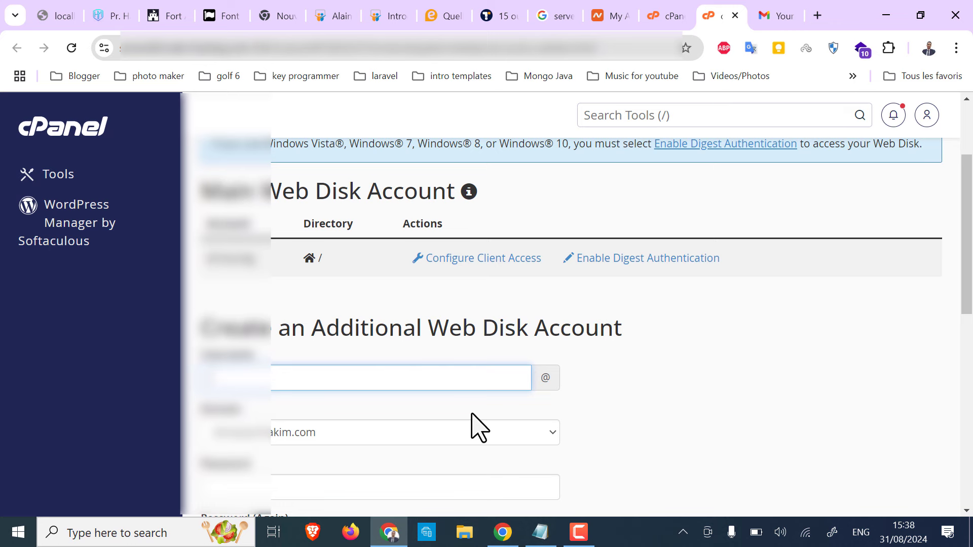
{"action": "scroll", "coordinate": [477, 427], "scroll_direction": "down", "scroll_amount": 3}
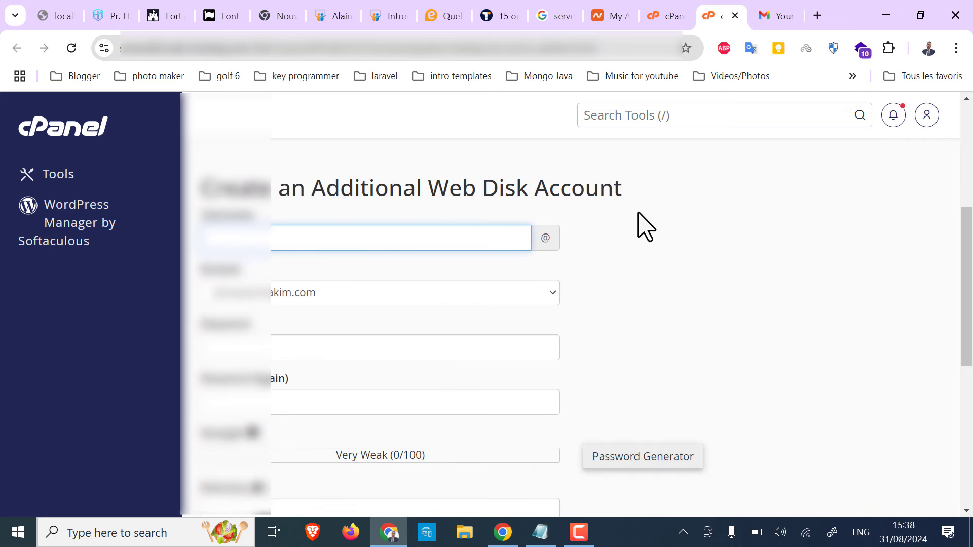
{"action": "left_click", "coordinate": [735, 15]}
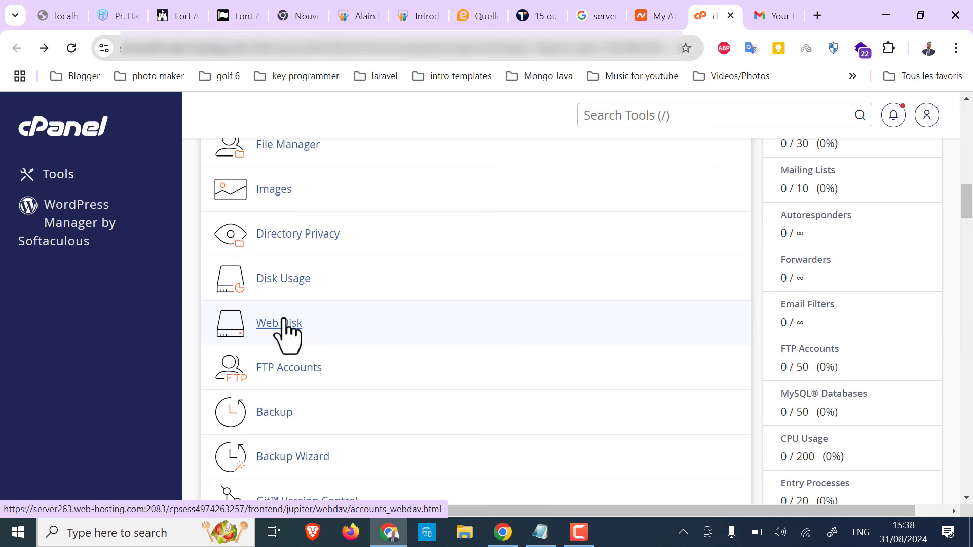
- Find WinSCP with the Windows search term "win" and launch it to bring up its Login dialog
{"action": "scroll", "coordinate": [283, 320], "scroll_direction": "down", "scroll_amount": 1}
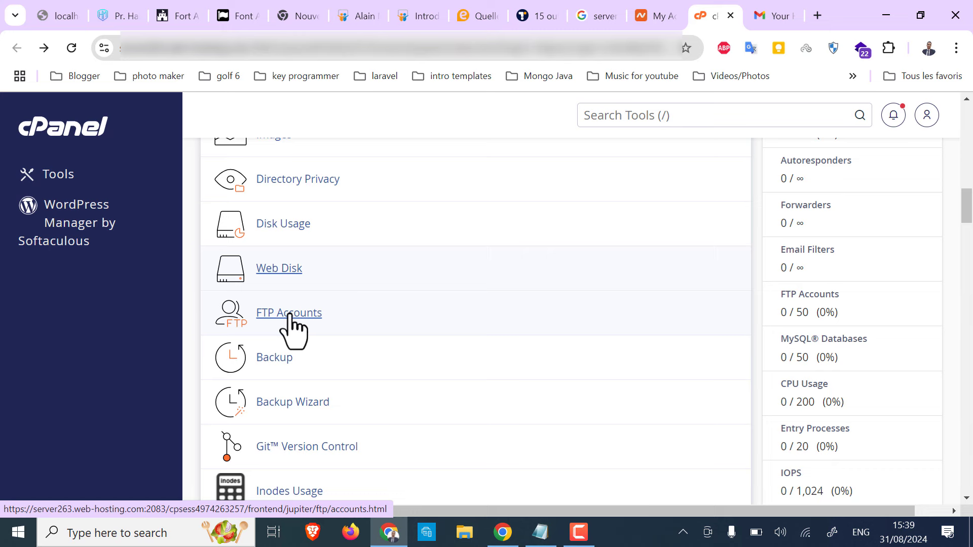
{"action": "key", "text": "super"}
{"action": "type", "text": "win"}
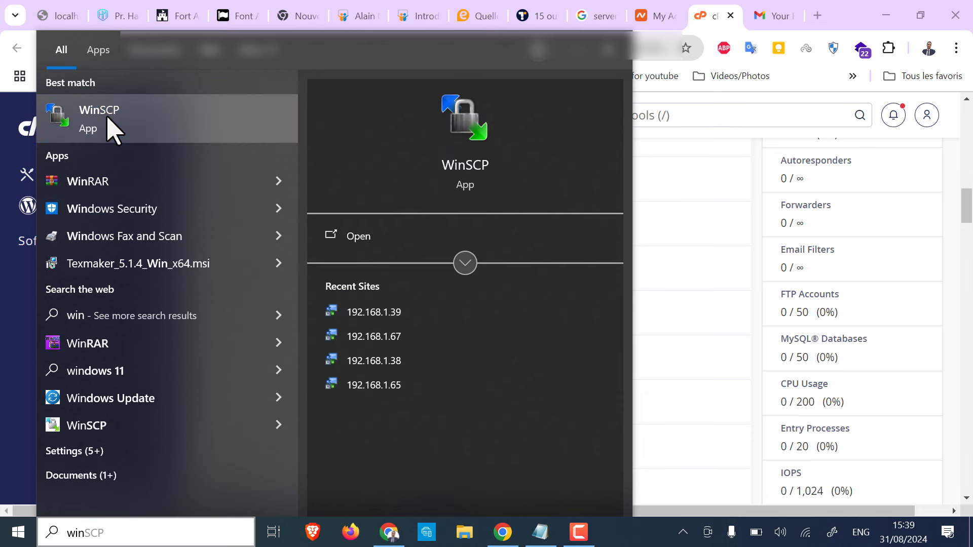
{"action": "left_click", "coordinate": [107, 124]}
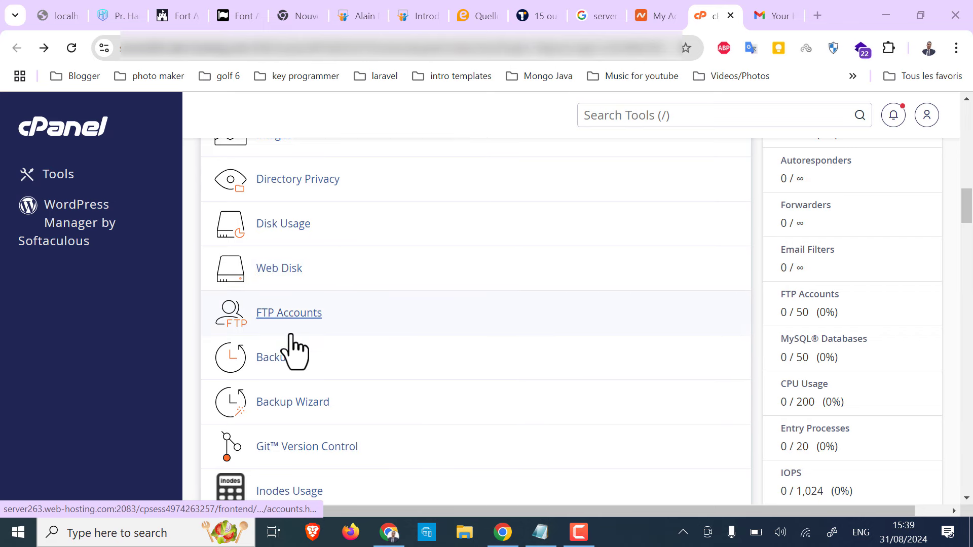
{"action": "scroll", "coordinate": [294, 347], "scroll_direction": "up", "scroll_amount": 3}
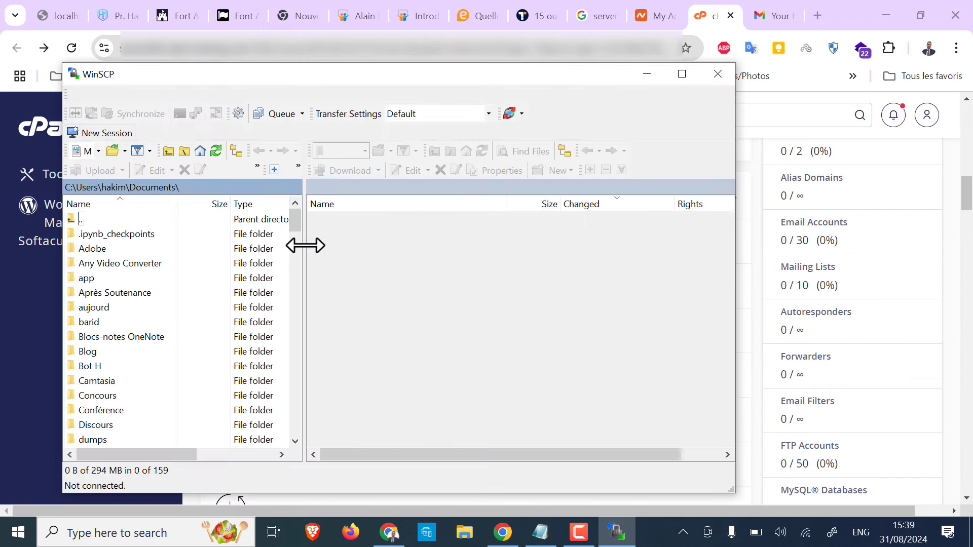
{"action": "left_click", "coordinate": [709, 17]}
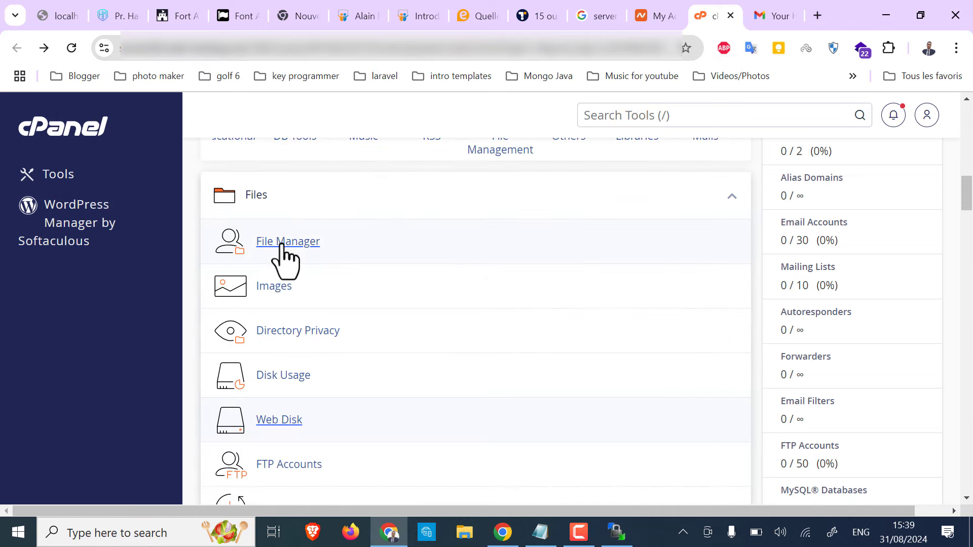
{"action": "scroll", "coordinate": [366, 322], "scroll_direction": "down", "scroll_amount": 1}
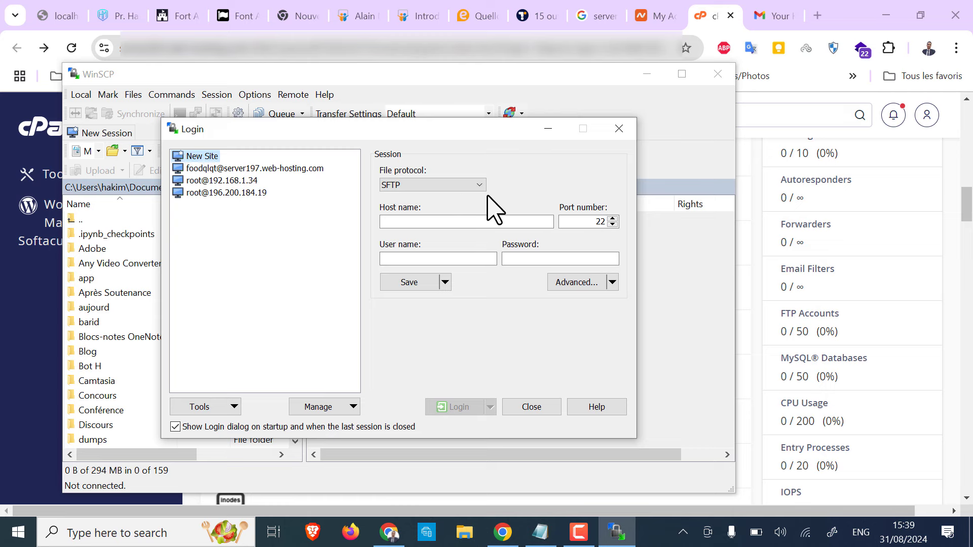
- Switch to the Namecheap hosting welcome e-mail in Gmail and read its package details, nameserver, SSL and direct cPanel login sections
{"action": "key", "text": "super+d"}
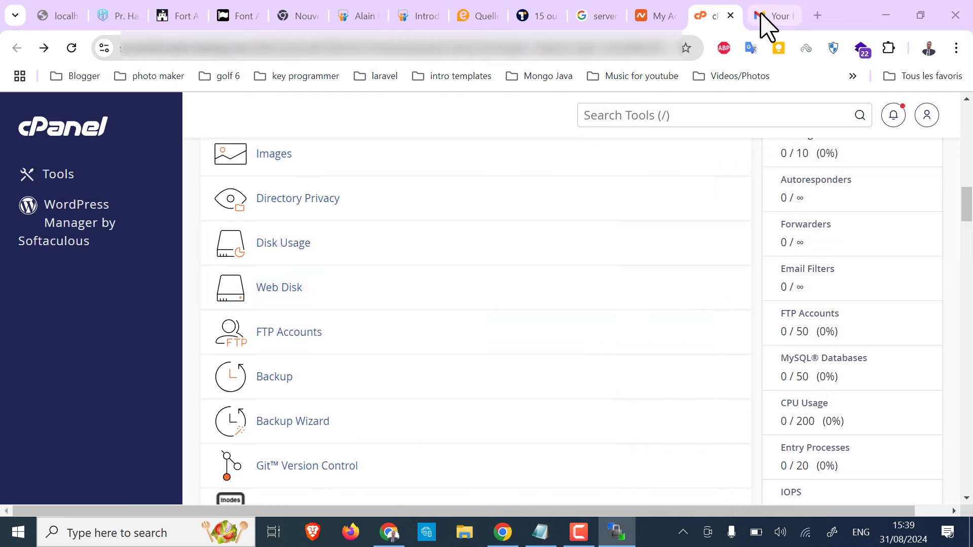
{"action": "key", "text": "super+d"}
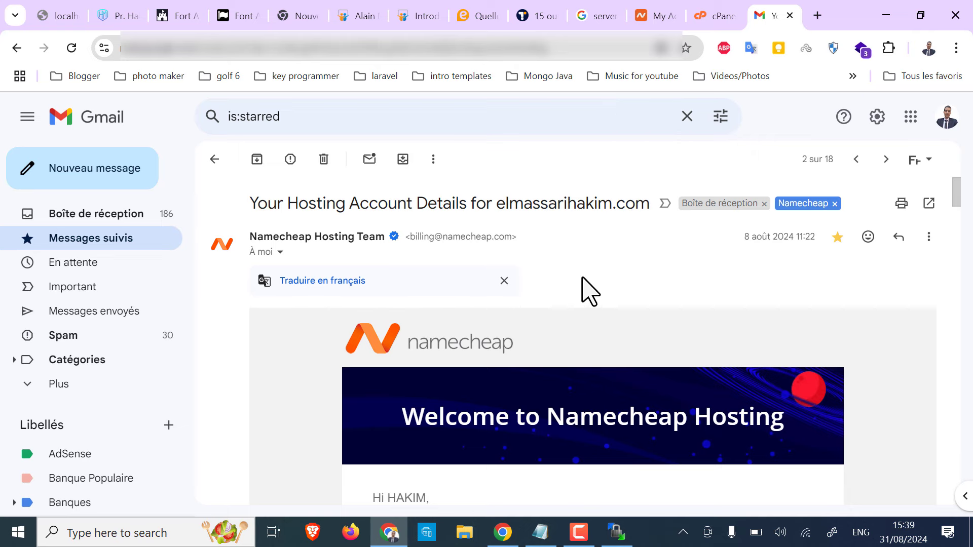
{"action": "scroll", "coordinate": [586, 370], "scroll_direction": "down", "scroll_amount": 10}
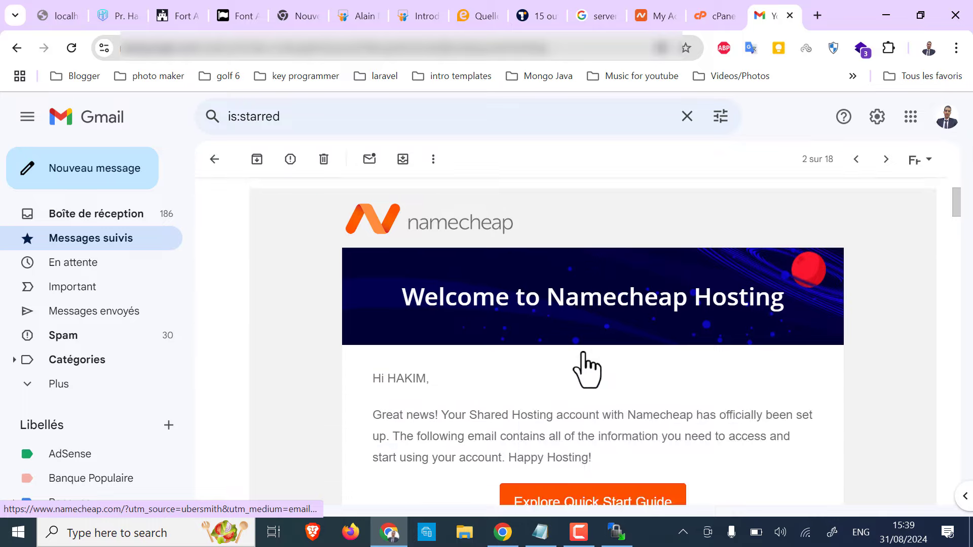
{"action": "scroll", "coordinate": [582, 374], "scroll_direction": "up", "scroll_amount": 1}
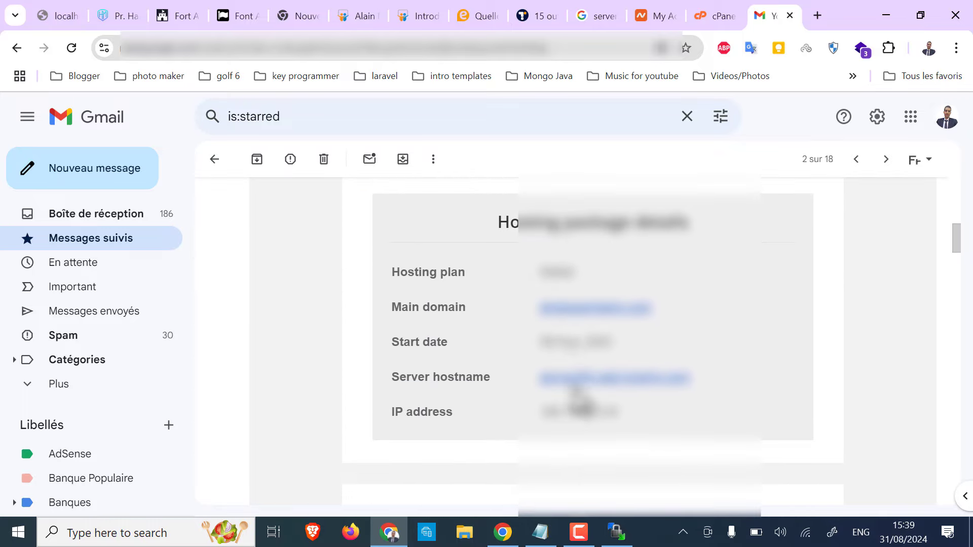
{"action": "scroll", "coordinate": [570, 431], "scroll_direction": "down", "scroll_amount": 5}
{"action": "scroll", "coordinate": [570, 431], "scroll_direction": "down", "scroll_amount": 4}
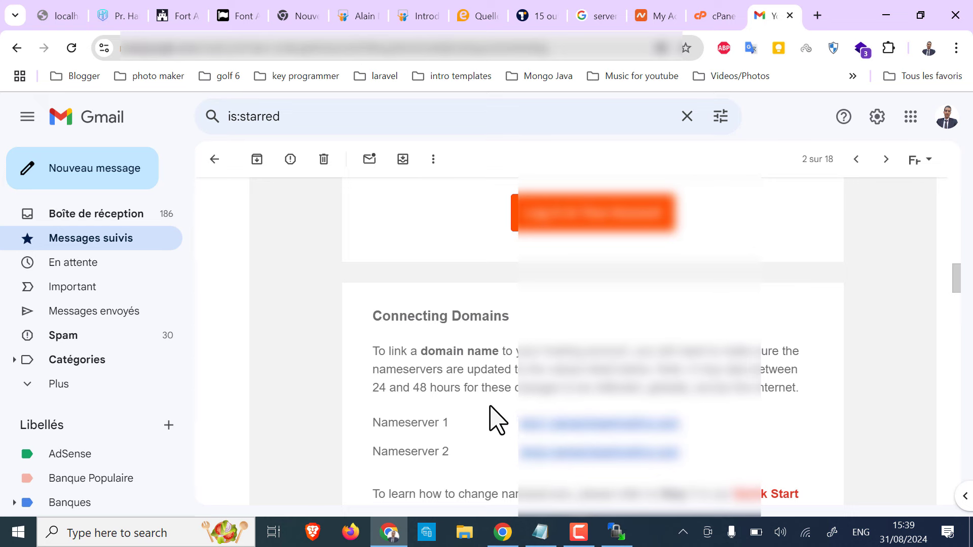
{"action": "scroll", "coordinate": [501, 443], "scroll_direction": "down", "scroll_amount": 5}
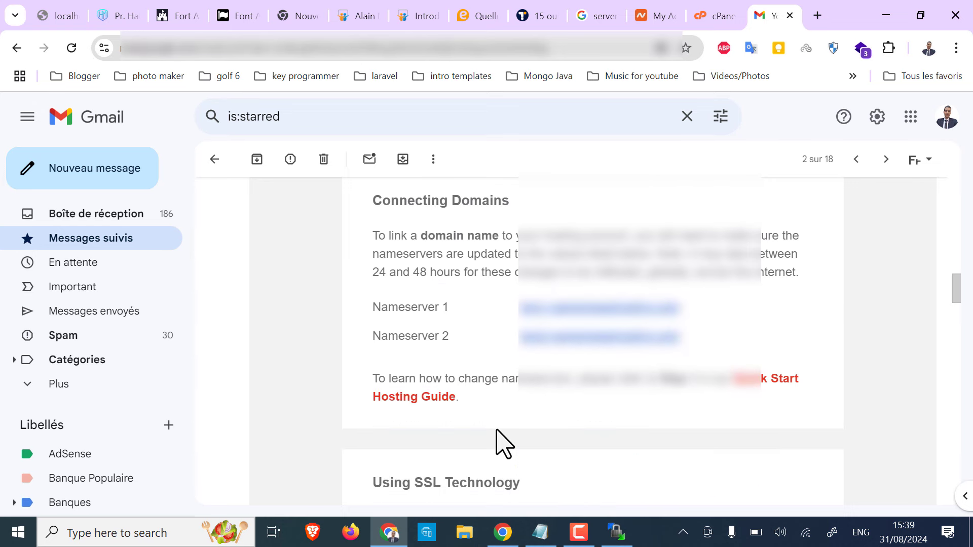
{"action": "scroll", "coordinate": [488, 430], "scroll_direction": "down", "scroll_amount": 4}
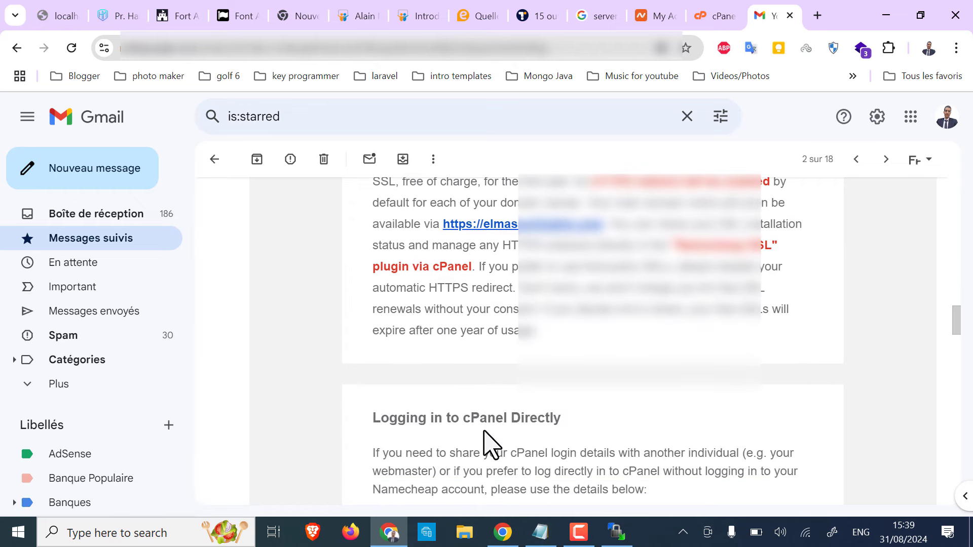
{"action": "scroll", "coordinate": [500, 456], "scroll_direction": "down", "scroll_amount": 1}
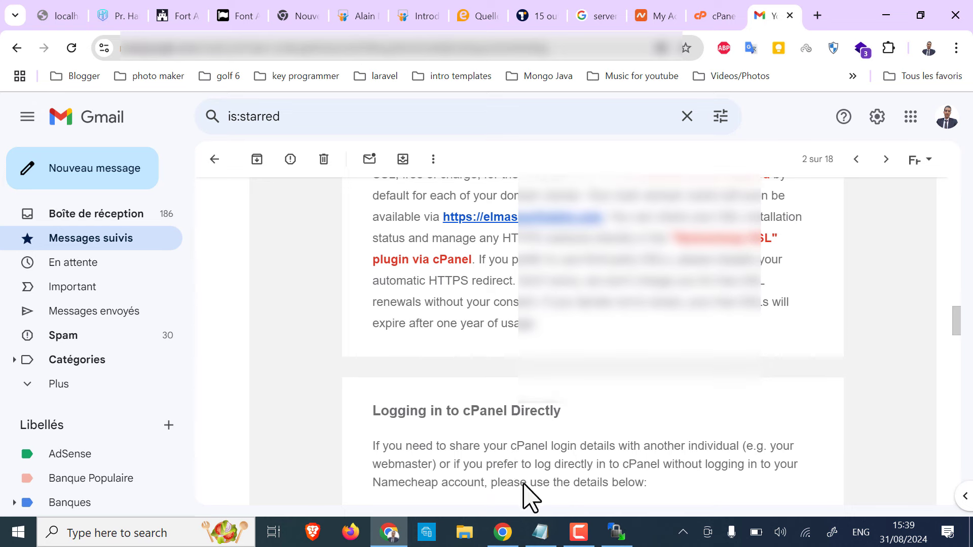
- Switch to the Notepad note with the connection details and copy the complete FTP server address from its first line
{"action": "left_click", "coordinate": [541, 532]}
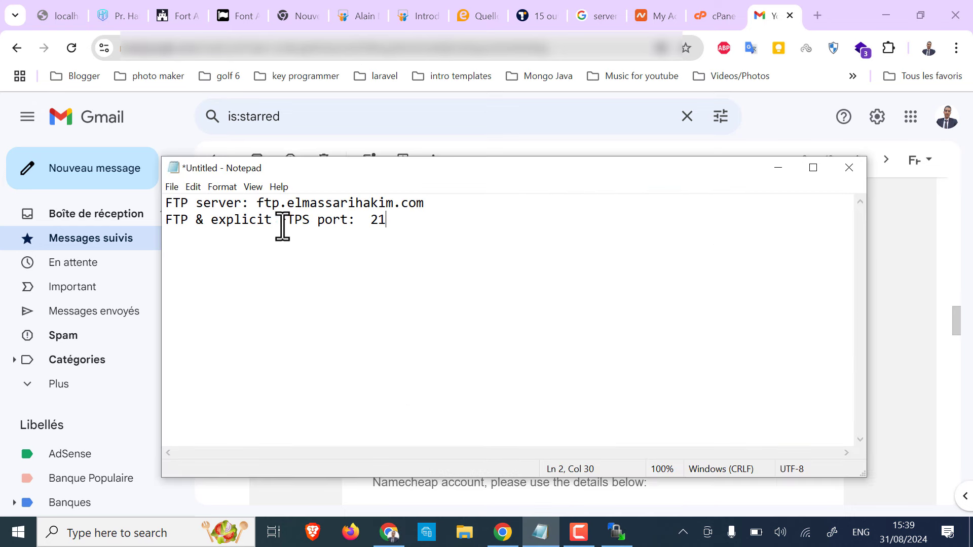
{"action": "left_click_drag", "start_coordinate": [257, 203], "coordinate": [280, 202]}
{"action": "left_click", "coordinate": [419, 210]}
{"action": "left_click", "coordinate": [435, 206]}
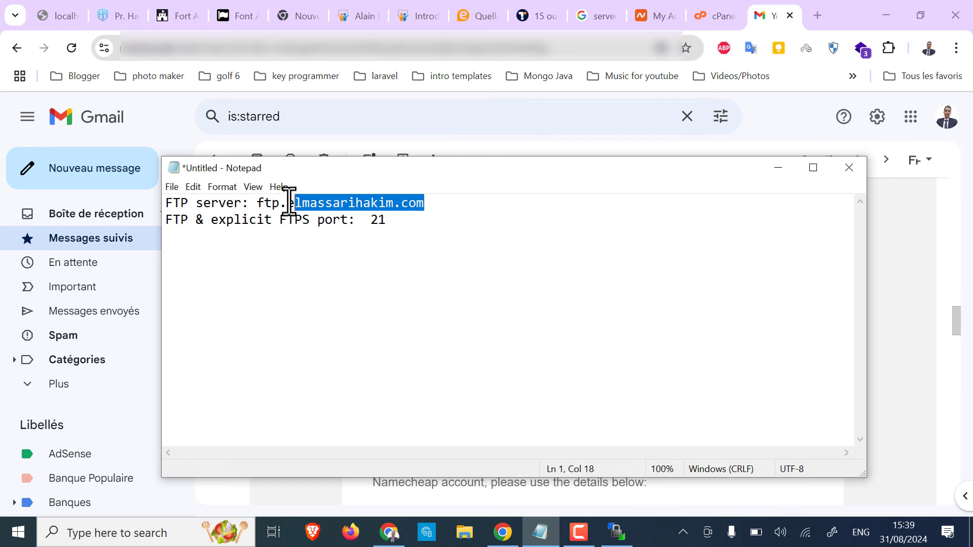
{"action": "left_click", "coordinate": [281, 202]}
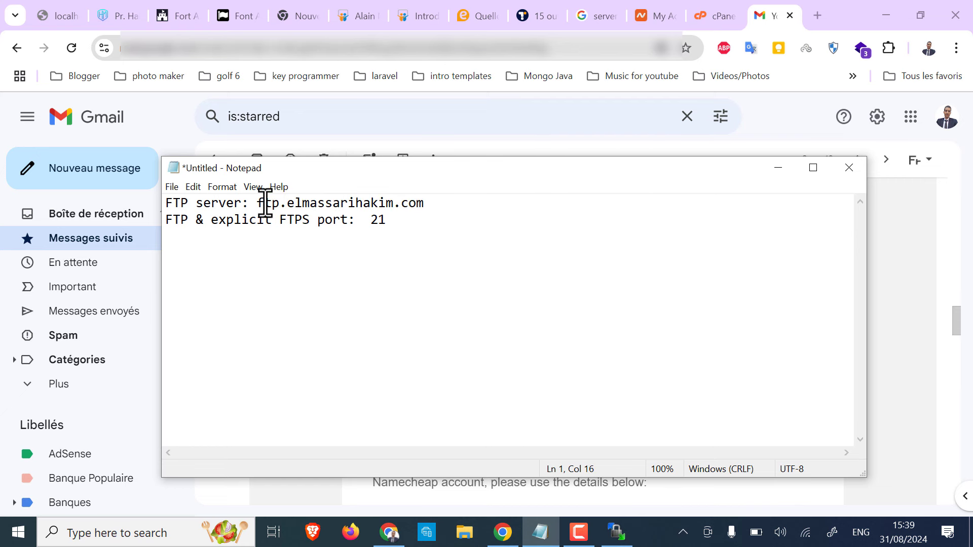
{"action": "left_click_drag", "start_coordinate": [258, 203], "coordinate": [424, 207]}
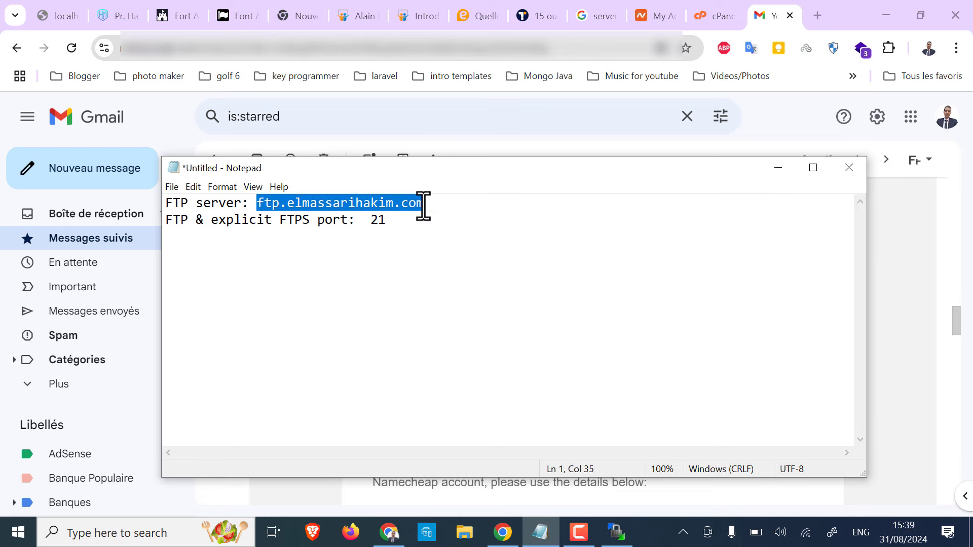
- Switch back to WinSCP's Login dialog and enter the copied FTP server address as the new site's host name
{"action": "left_click", "coordinate": [617, 532]}
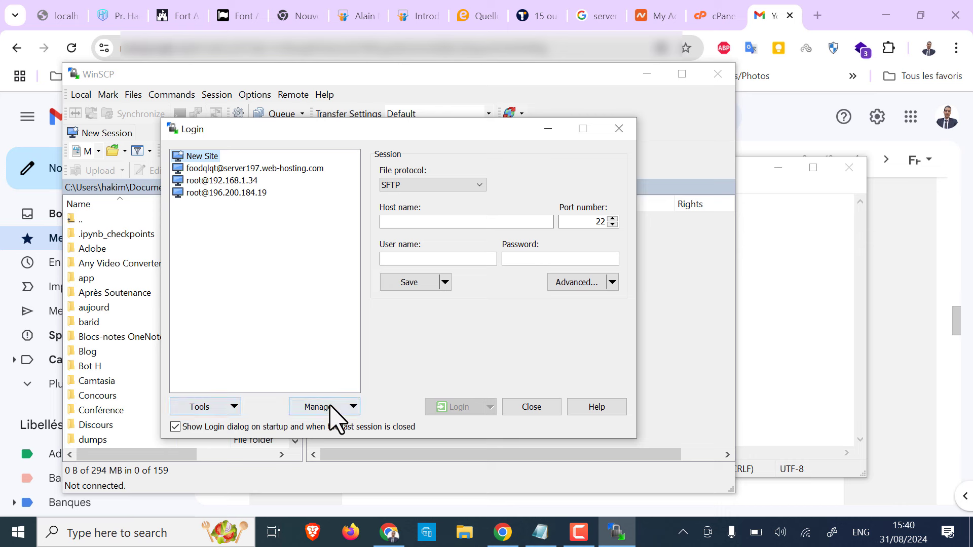
{"action": "left_click", "coordinate": [435, 184]}
{"action": "left_click", "coordinate": [435, 184]}
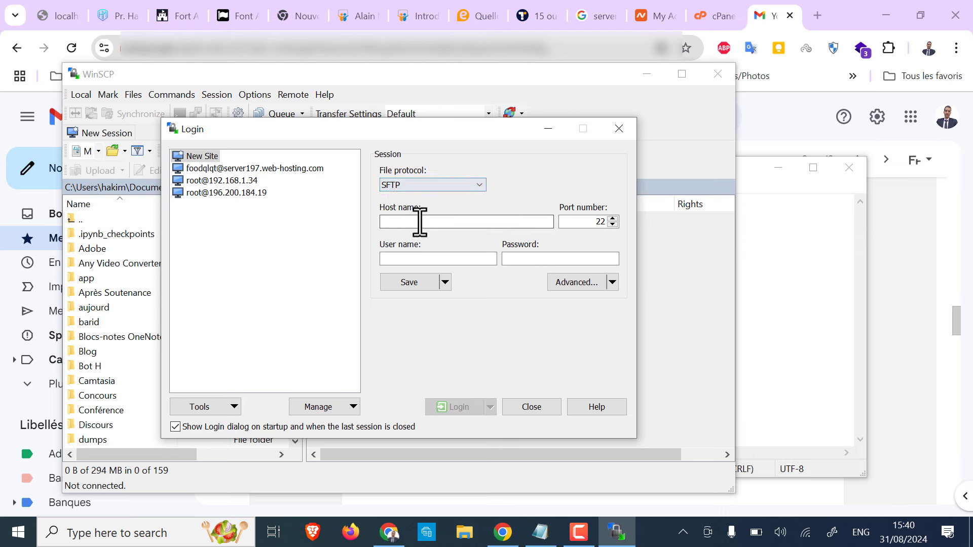
{"action": "type", "text": "ftp.elmassrihakim.com"}
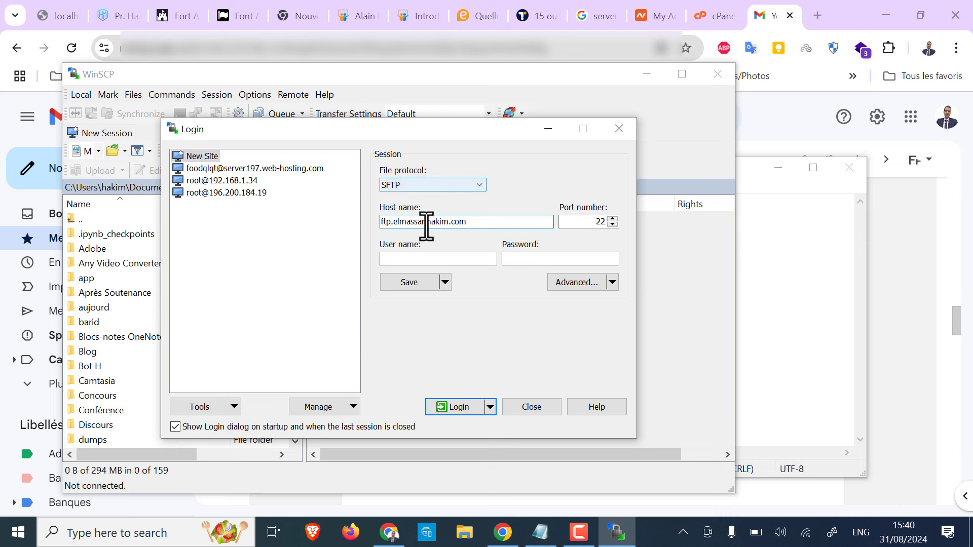
- Enter the hosting account's user name and password, try to log in over SFTP, and dismiss the connection dialog
{"action": "left_click", "coordinate": [404, 259]}
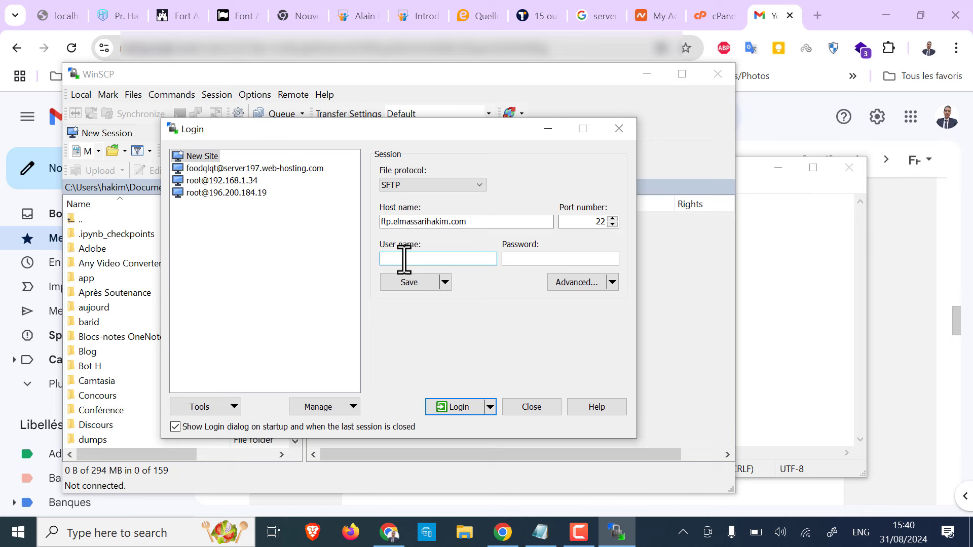
{"action": "key", "text": "Return"}
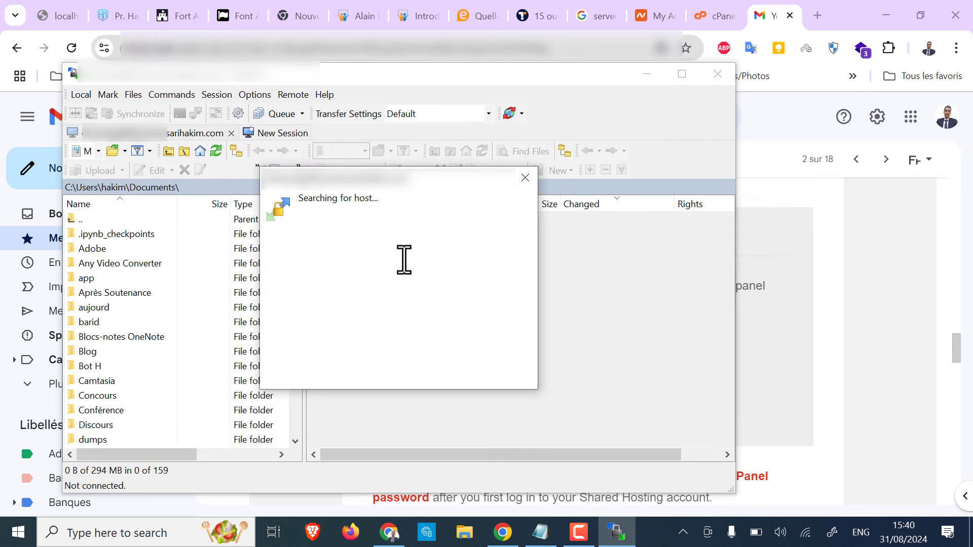
{"action": "left_click", "coordinate": [580, 542]}
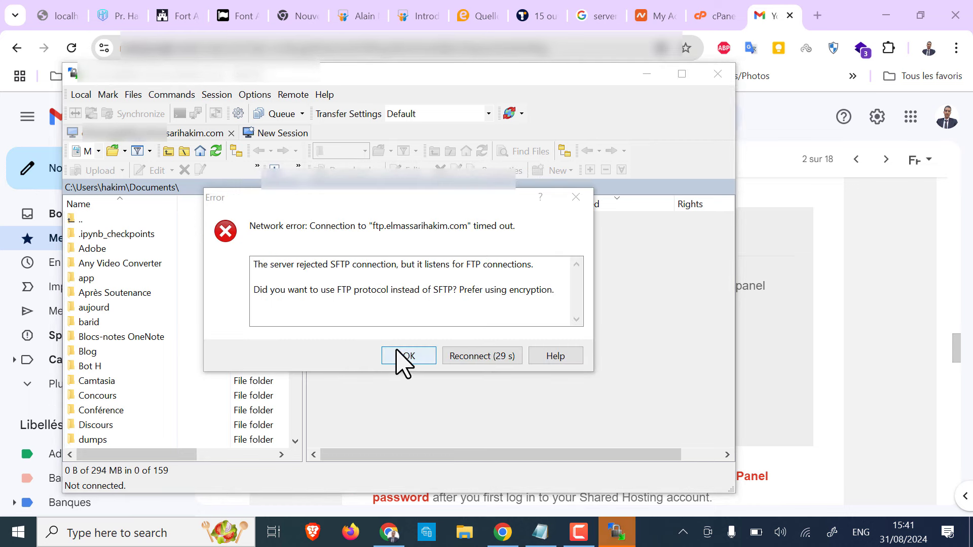
{"action": "left_click", "coordinate": [404, 361]}
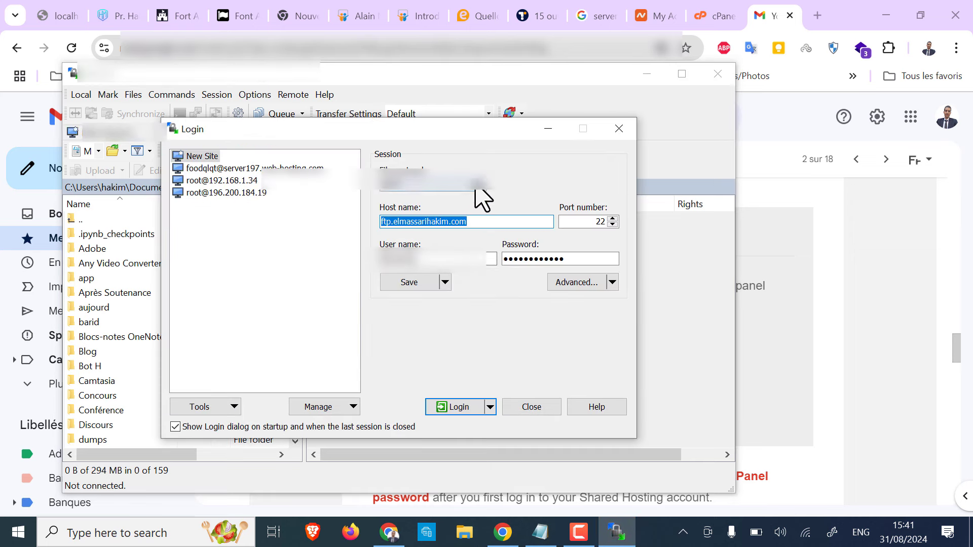
- Change the session's file protocol to FTP and log in to the hosting server on port 21
{"action": "left_click", "coordinate": [481, 185]}
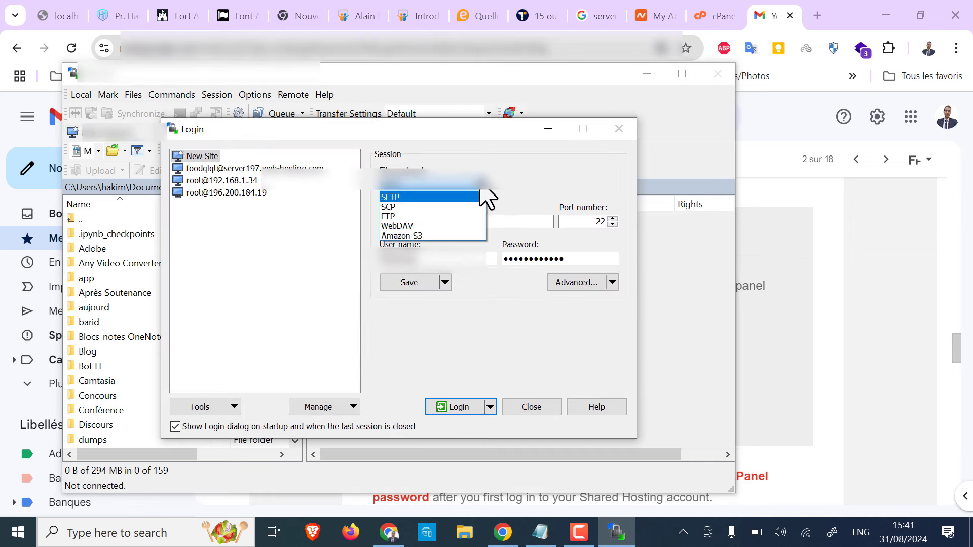
{"action": "left_click", "coordinate": [436, 216]}
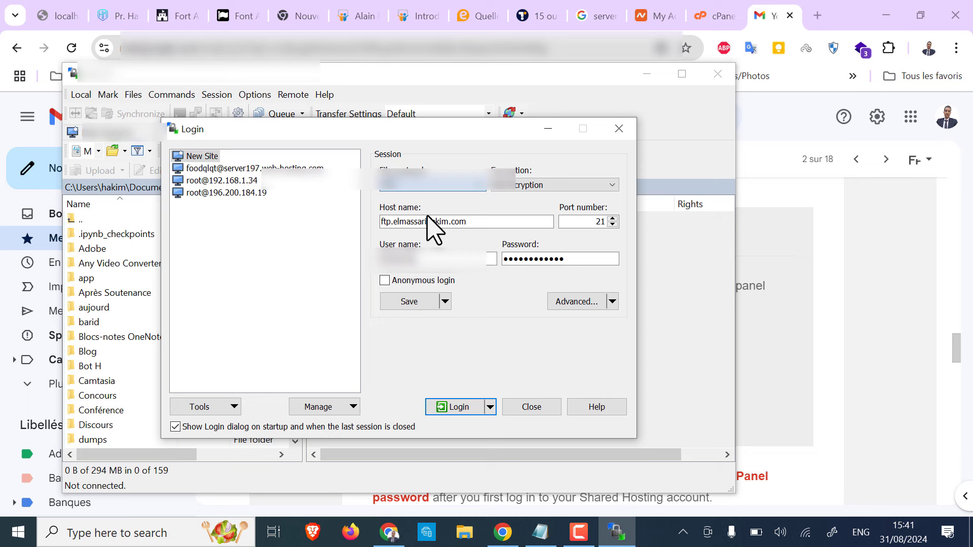
{"action": "left_click", "coordinate": [459, 408]}
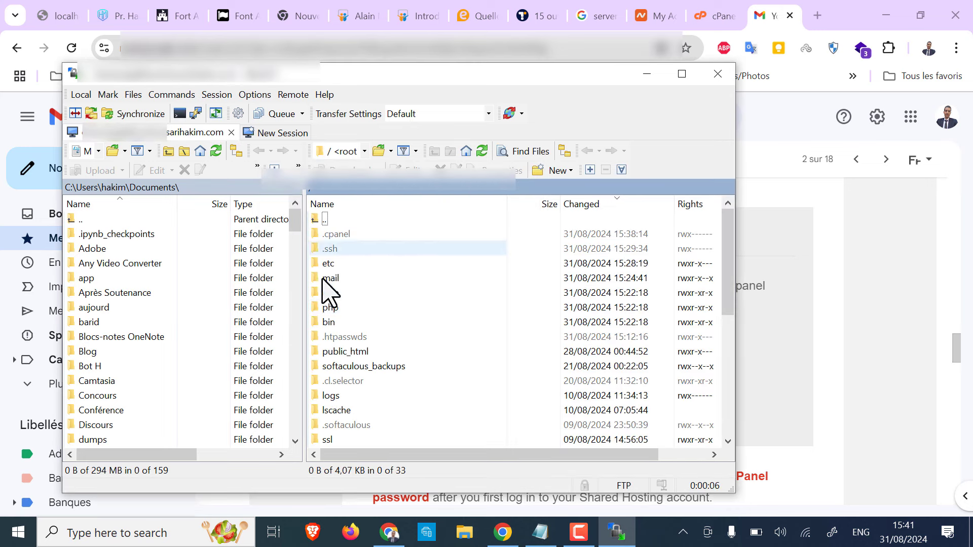
- Look through the remote root directory, picking out the public_ftp folder, the subdomain's folder and the public_html folder
{"action": "scroll", "coordinate": [364, 375], "scroll_direction": "down", "scroll_amount": 4}
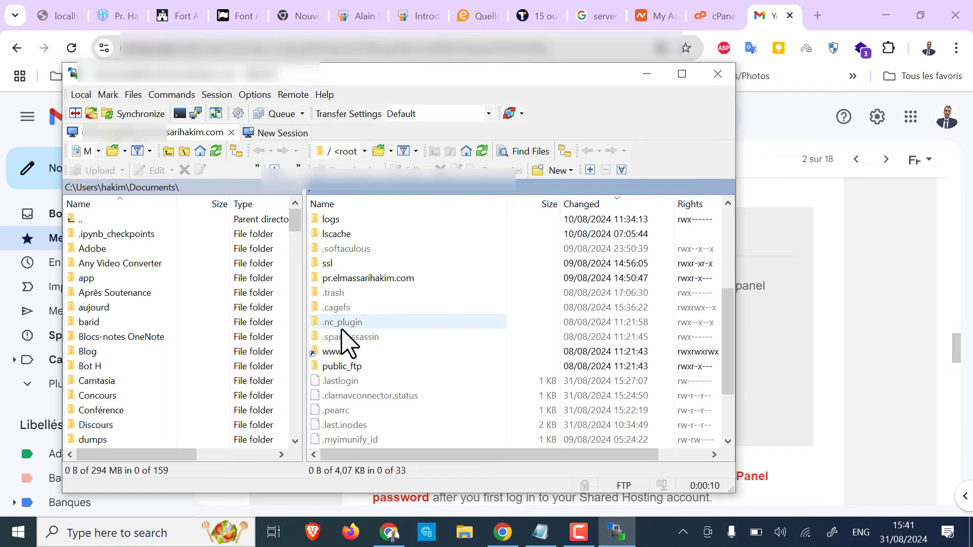
{"action": "scroll", "coordinate": [352, 364], "scroll_direction": "down", "scroll_amount": 2}
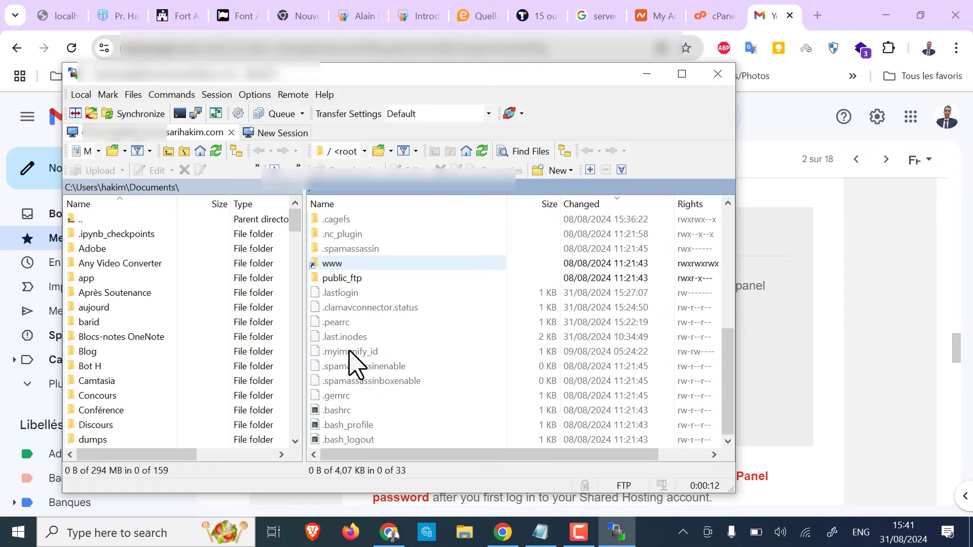
{"action": "scroll", "coordinate": [351, 361], "scroll_direction": "up", "scroll_amount": 2}
{"action": "scroll", "coordinate": [353, 363], "scroll_direction": "up", "scroll_amount": 3}
{"action": "scroll", "coordinate": [403, 356], "scroll_direction": "down", "scroll_amount": 1}
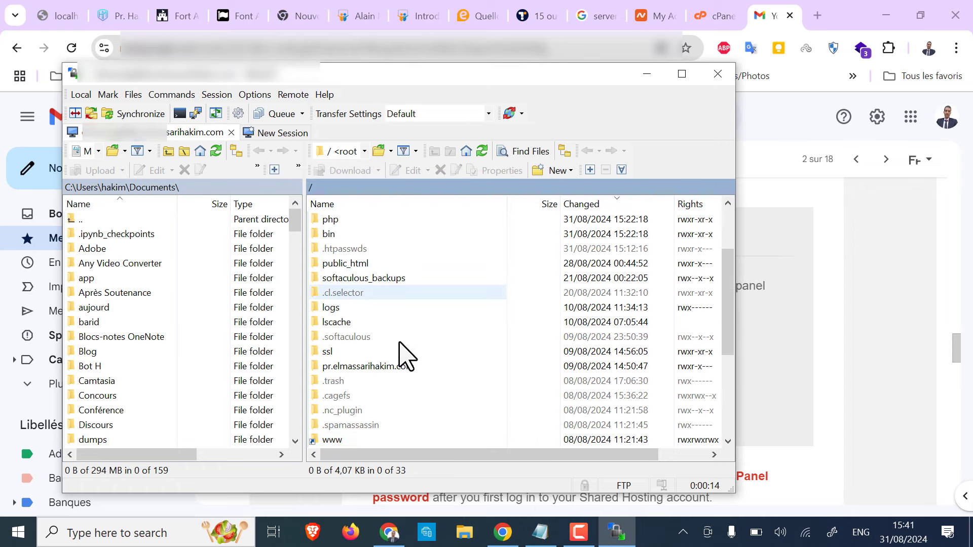
{"action": "scroll", "coordinate": [351, 369], "scroll_direction": "down", "scroll_amount": 2}
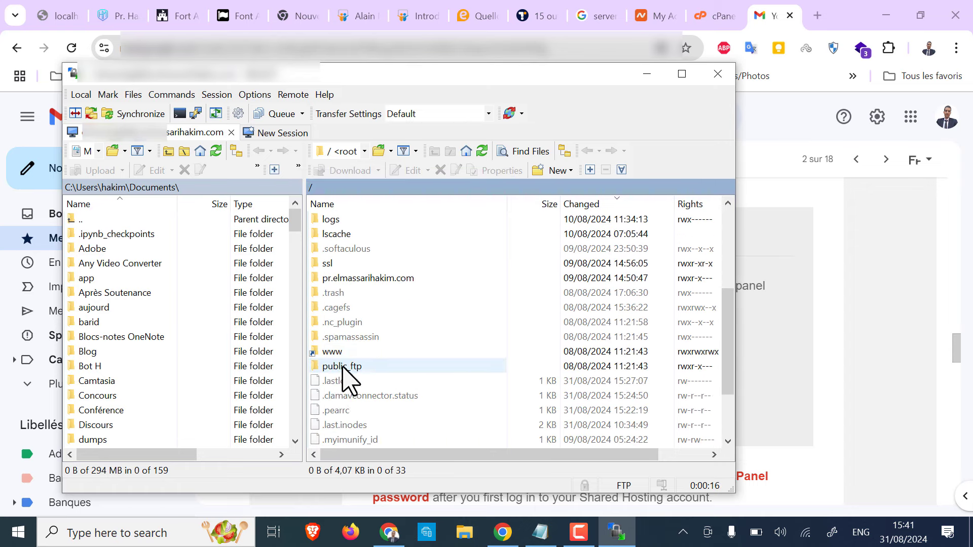
{"action": "left_click", "coordinate": [344, 367]}
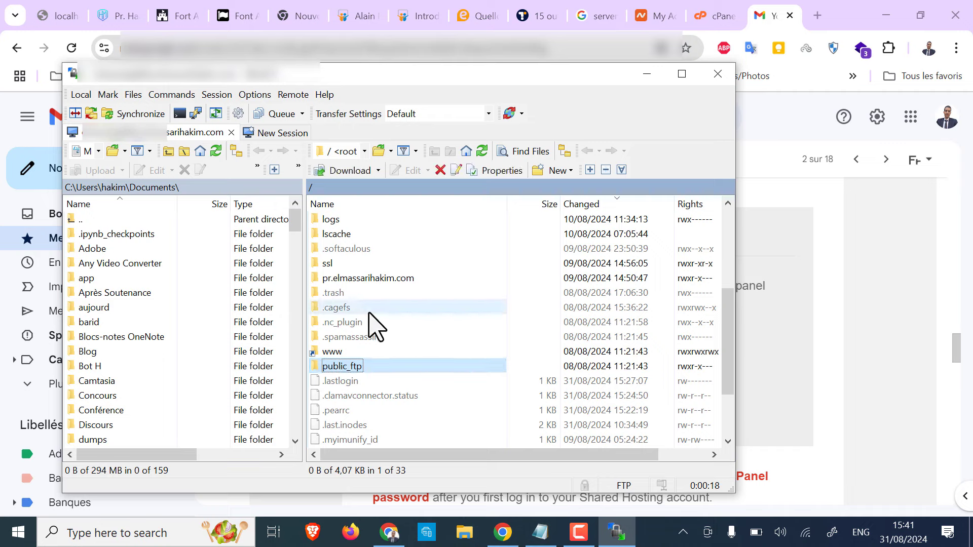
{"action": "left_click", "coordinate": [355, 280]}
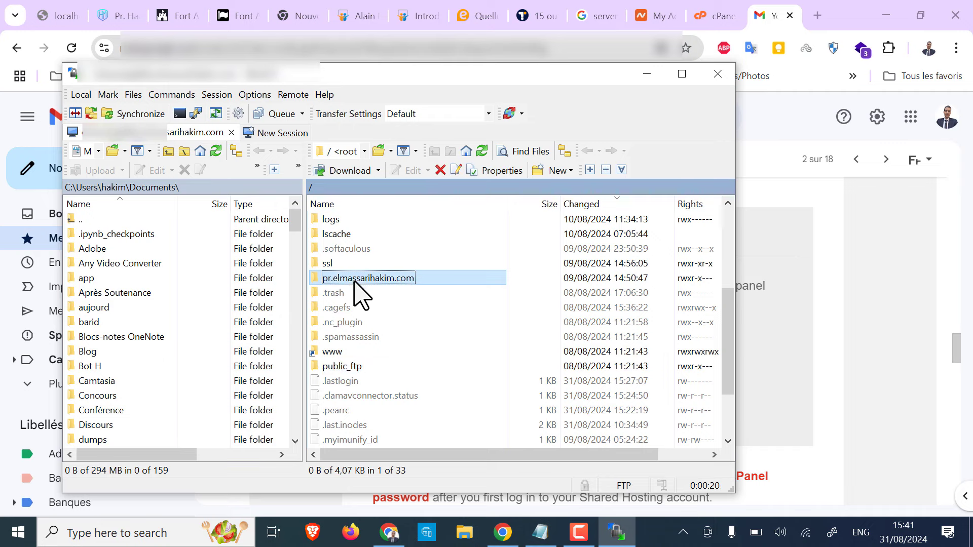
{"action": "scroll", "coordinate": [355, 282], "scroll_direction": "up", "scroll_amount": 2}
{"action": "scroll", "coordinate": [350, 291], "scroll_direction": "up", "scroll_amount": 1}
{"action": "left_click", "coordinate": [342, 308]}
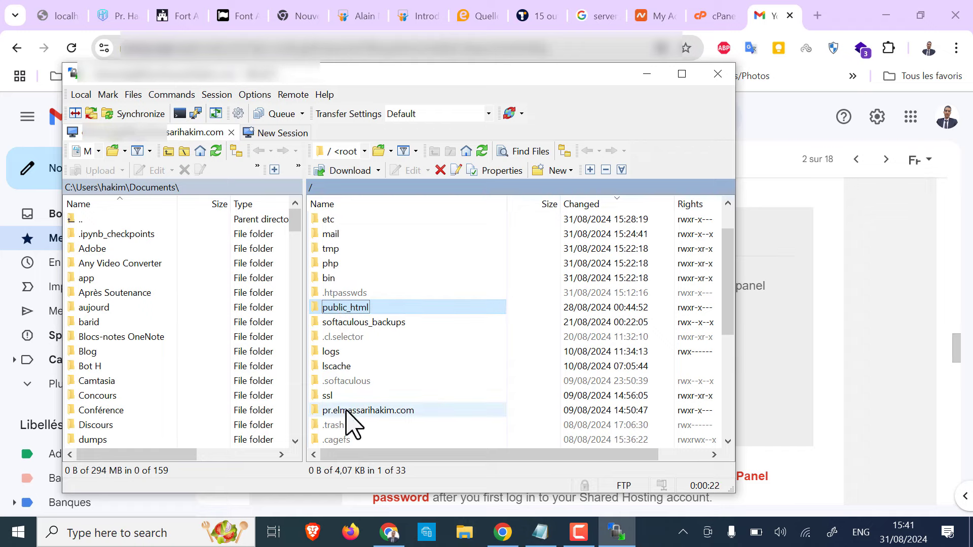
- Return to cPanel in the browser, open File Manager in a new tab, and look through the home directory's folders
{"action": "left_click", "coordinate": [654, 16]}
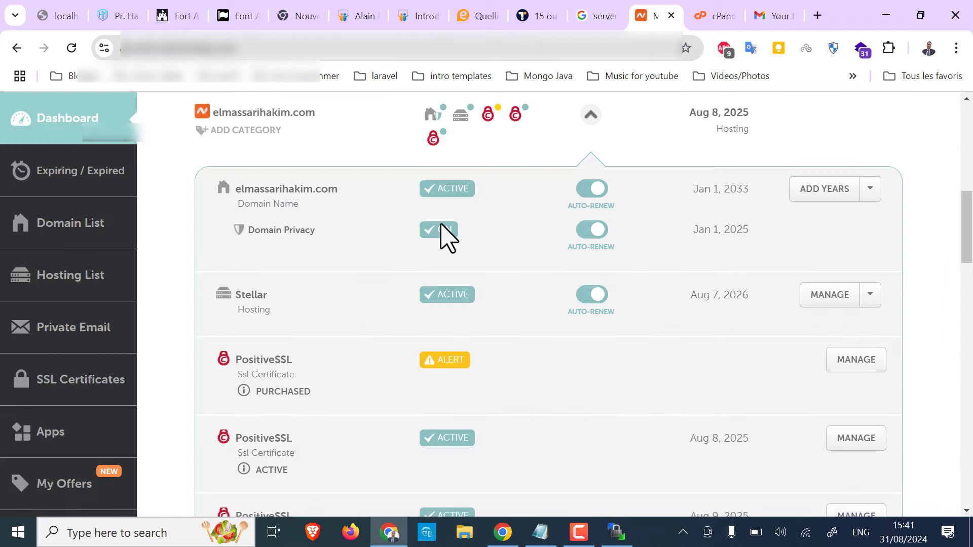
{"action": "left_click", "coordinate": [716, 15]}
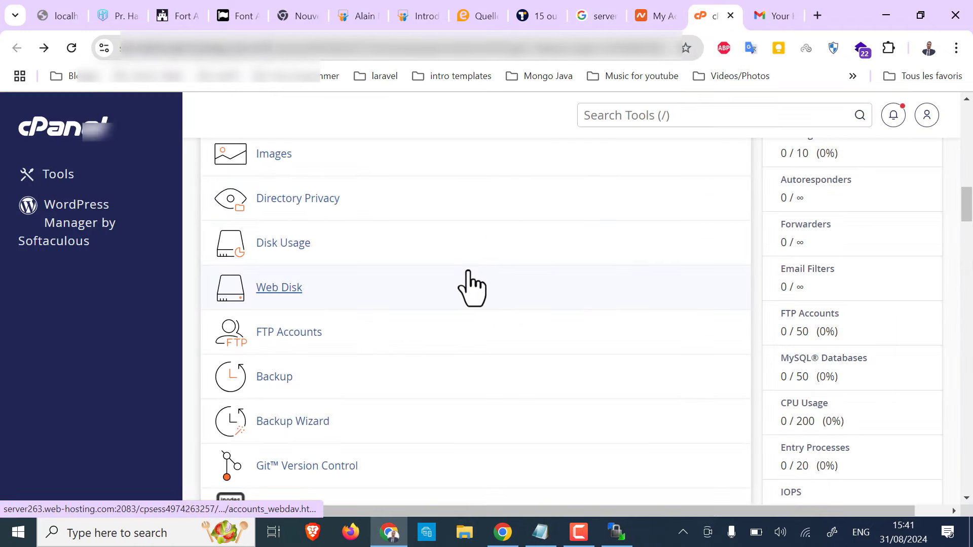
{"action": "scroll", "coordinate": [471, 288], "scroll_direction": "up", "scroll_amount": 2}
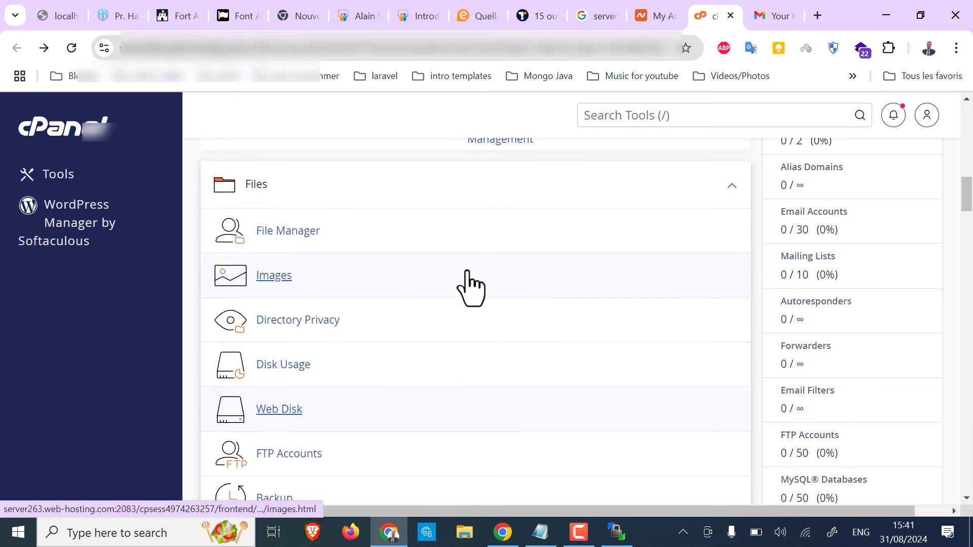
{"action": "right_click", "coordinate": [289, 236]}
{"action": "left_click", "coordinate": [330, 253]}
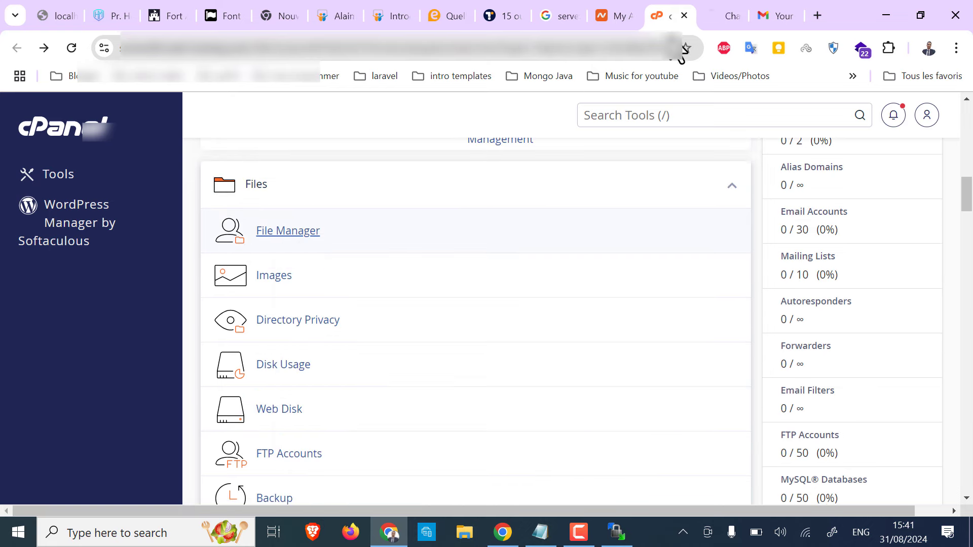
{"action": "left_click", "coordinate": [727, 10]}
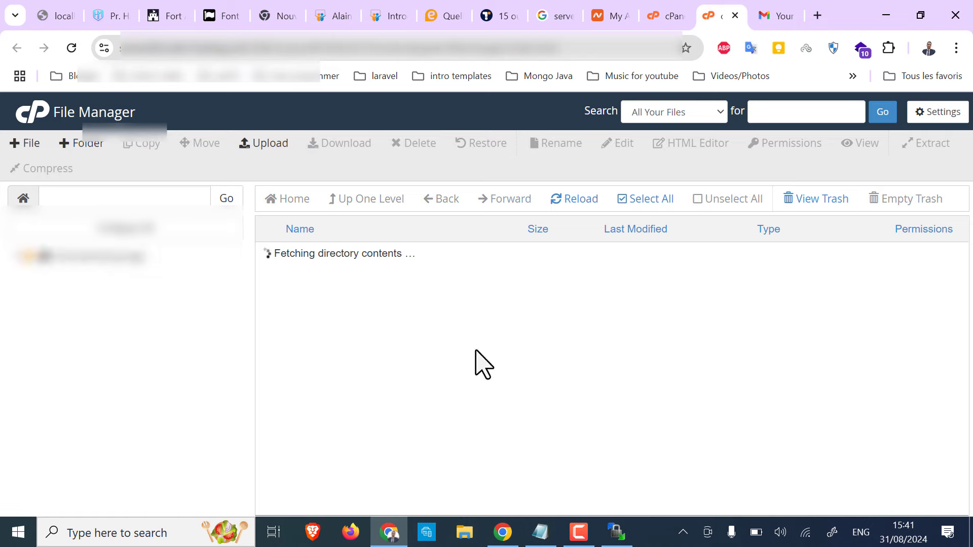
{"action": "scroll", "coordinate": [375, 365], "scroll_direction": "down", "scroll_amount": 7}
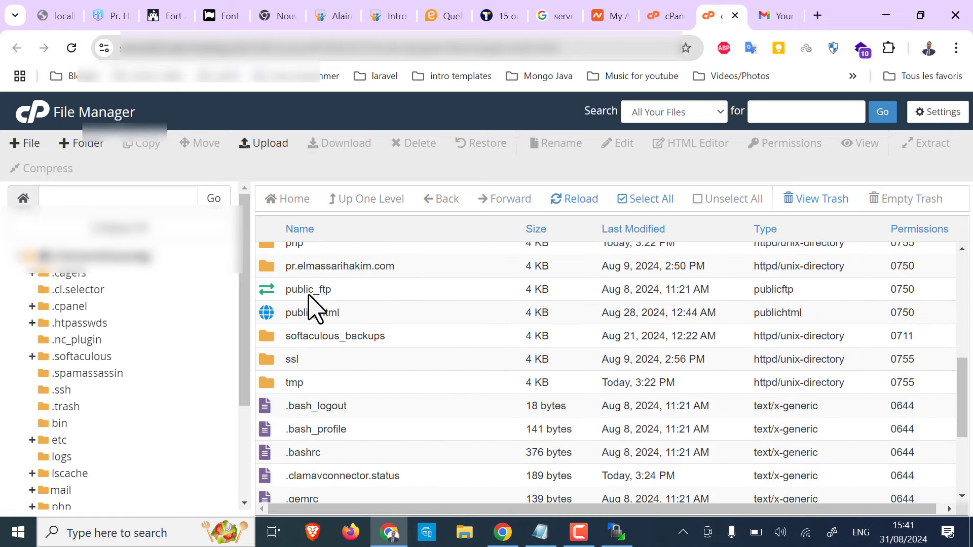
- Pick out the subdomain's folder, public_html and public_ftp in File Manager's home directory listing
{"action": "left_click", "coordinate": [362, 266]}
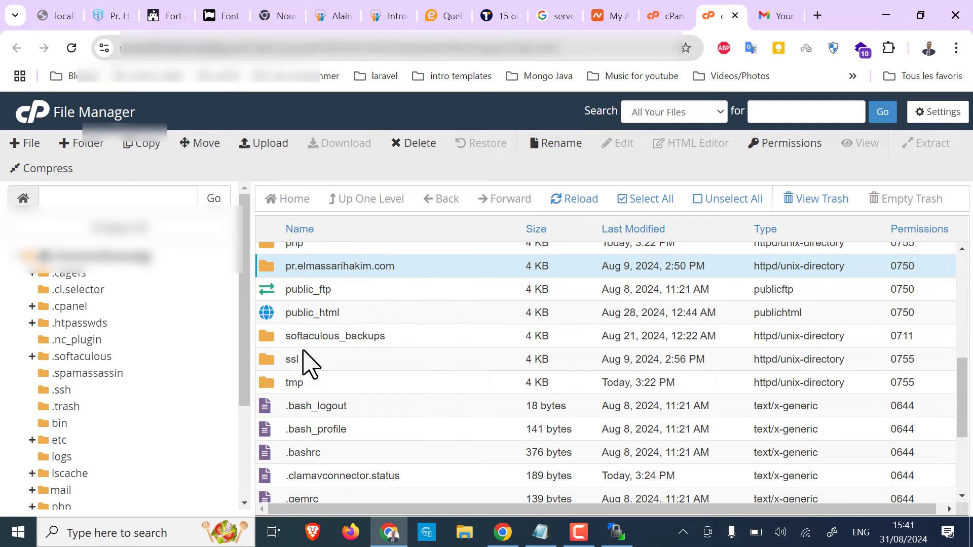
{"action": "left_click", "coordinate": [329, 315]}
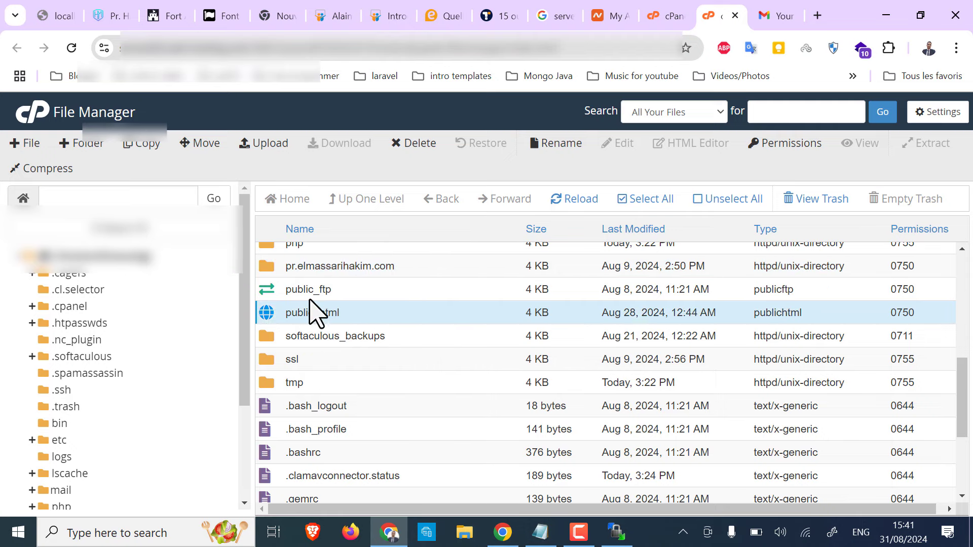
{"action": "left_click", "coordinate": [319, 290]}
{"action": "scroll", "coordinate": [318, 291], "scroll_direction": "up", "scroll_amount": 5}
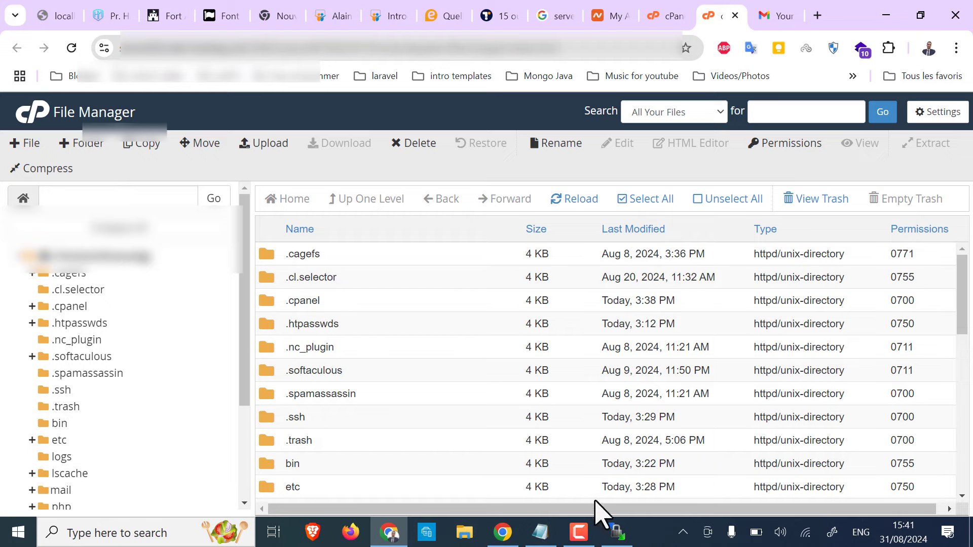
- Switch to WinSCP and close it, terminating the open FTP session
{"action": "left_click", "coordinate": [616, 533]}
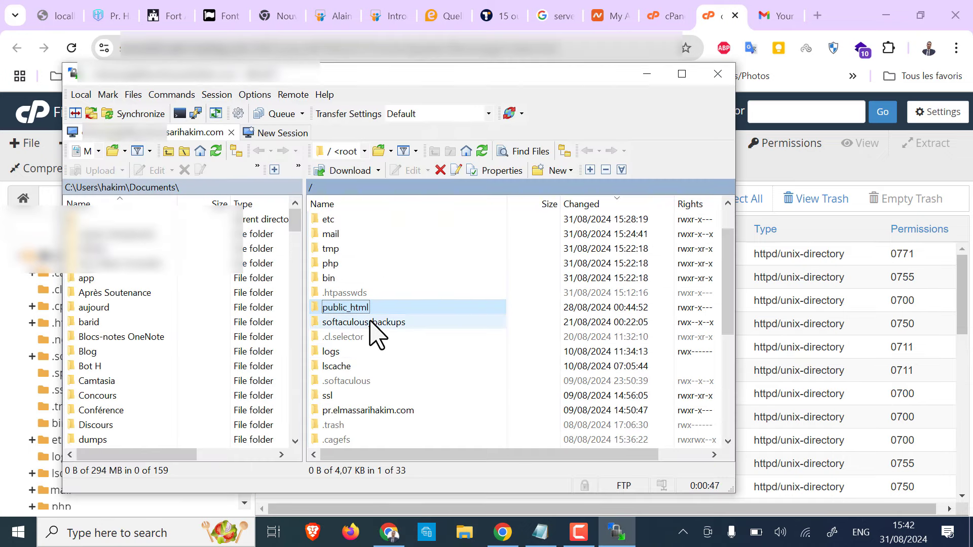
{"action": "left_click", "coordinate": [715, 81]}
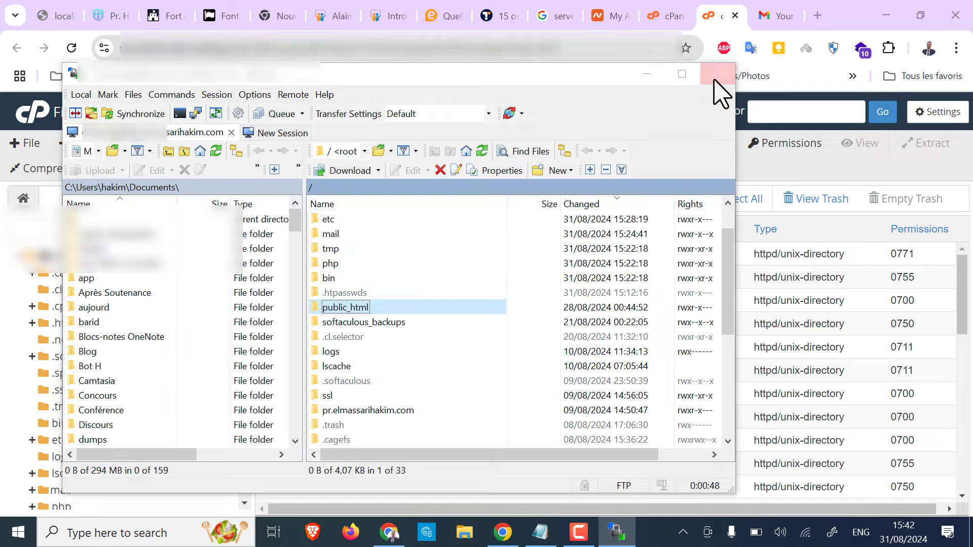
{"action": "left_click", "coordinate": [386, 341]}
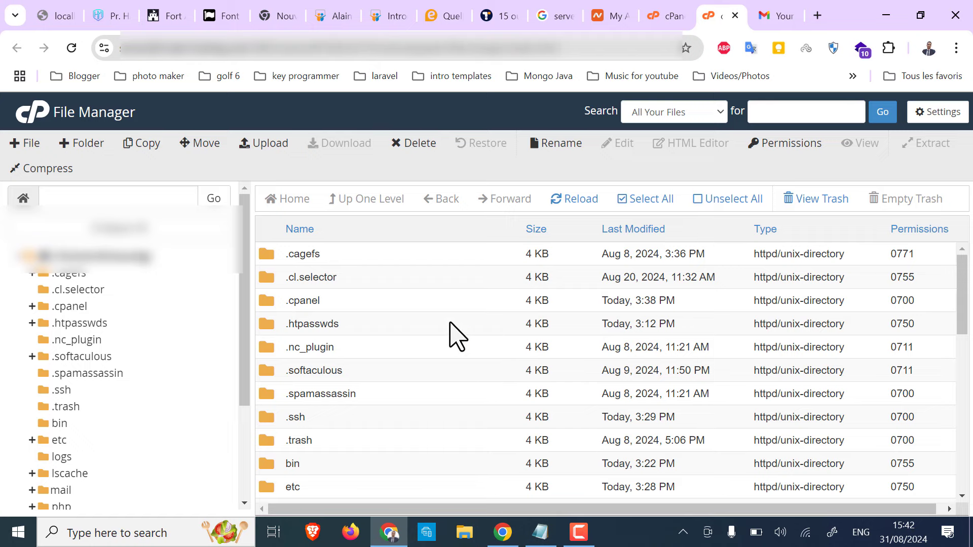
- Close File Manager and look over the remaining Files tools in cPanel, from Disk Usage to Inodes Usage
{"action": "left_click", "coordinate": [735, 15]}
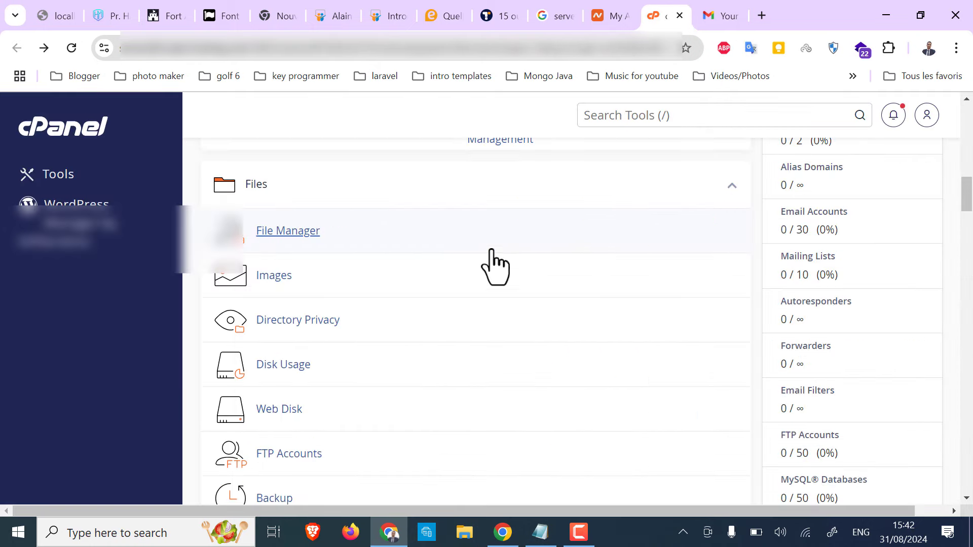
{"action": "scroll", "coordinate": [379, 375], "scroll_direction": "down", "scroll_amount": 5}
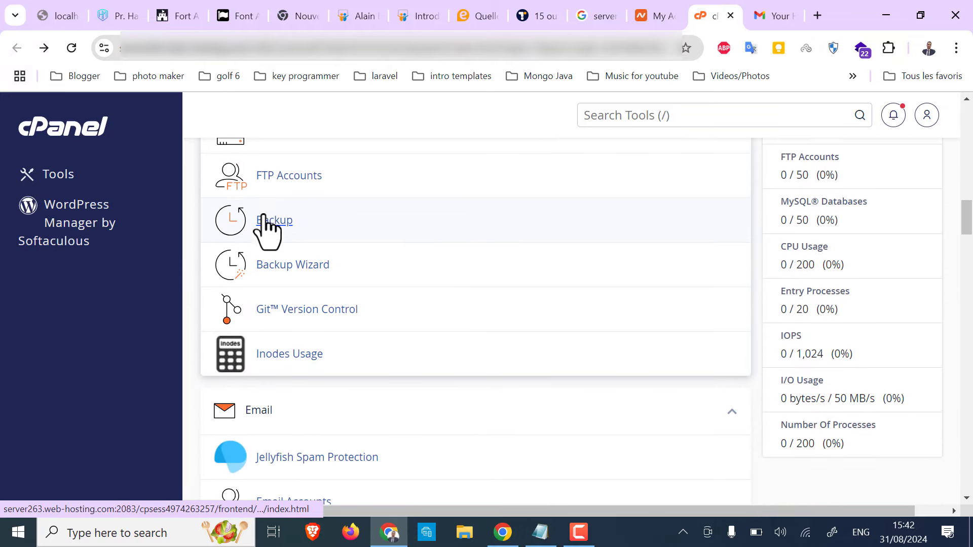
{"action": "scroll", "coordinate": [282, 223], "scroll_direction": "up", "scroll_amount": 1}
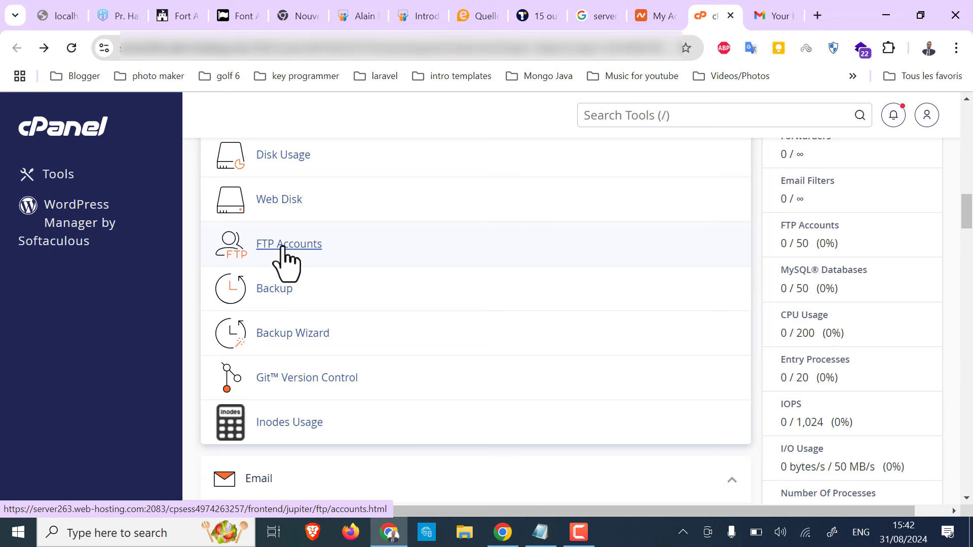
- Switch to the hosting email in Gmail, look over its cPanel login section, and return to the cPanel tools page
{"action": "left_click", "coordinate": [773, 16]}
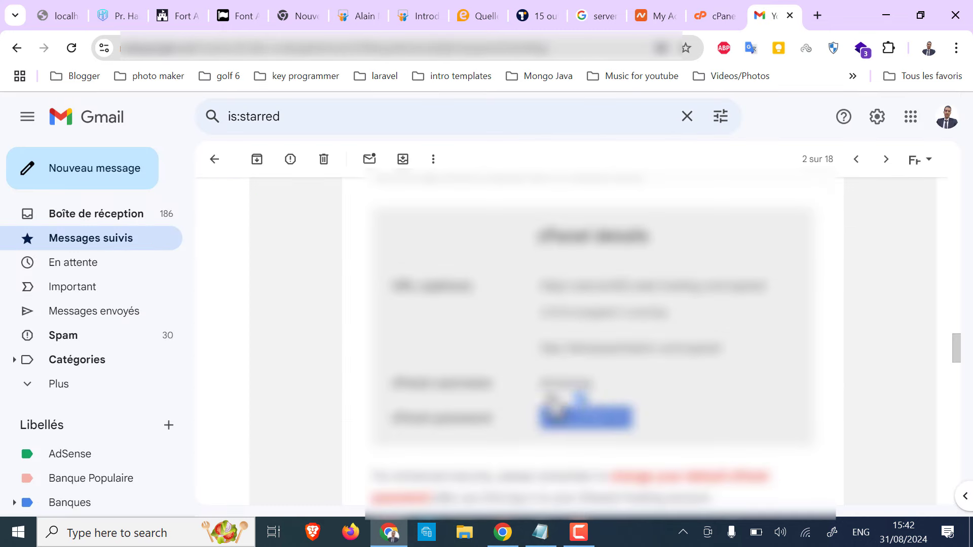
{"action": "scroll", "coordinate": [532, 370], "scroll_direction": "up", "scroll_amount": 5}
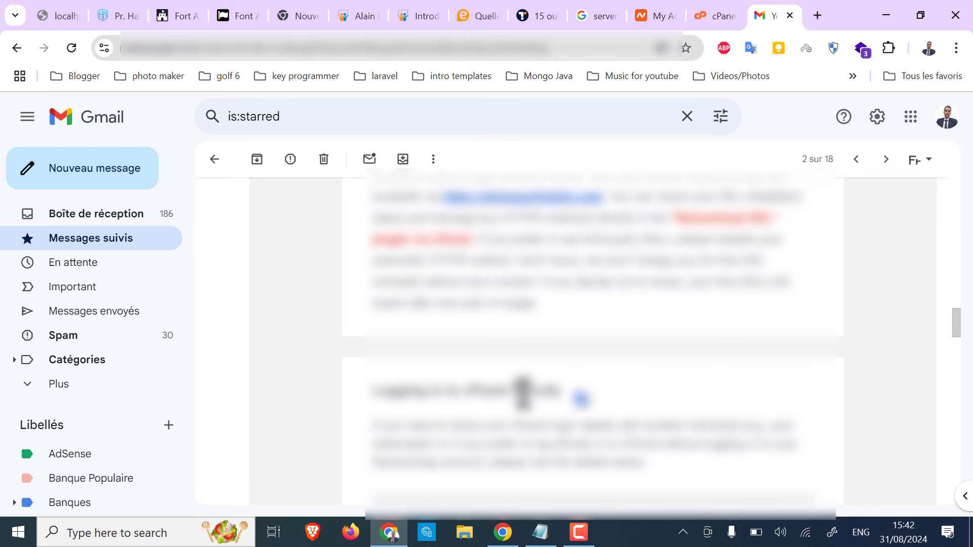
{"action": "left_click", "coordinate": [724, 15]}
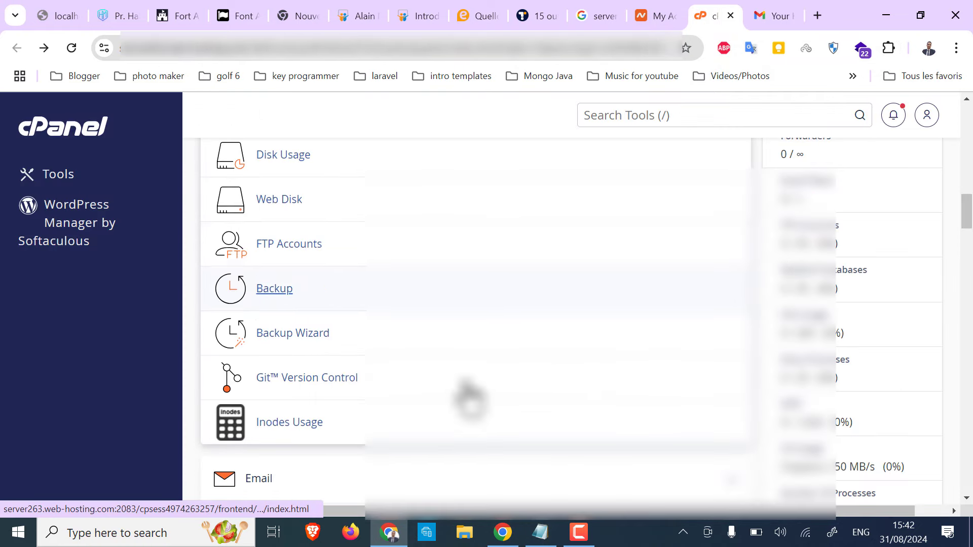
{"action": "left_click", "coordinate": [579, 536]}
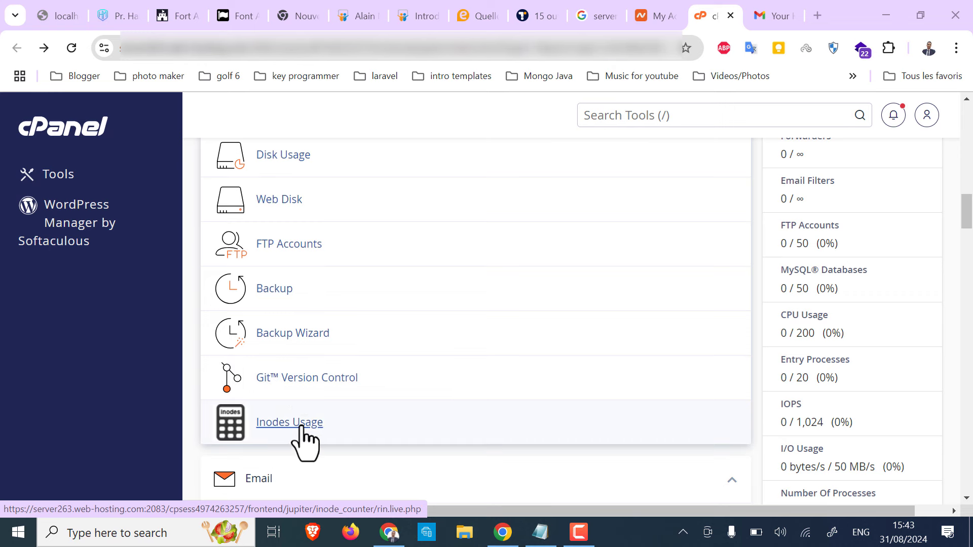
- Look through the tools in cPanel's Email section and continue to the Databases section
{"action": "scroll", "coordinate": [387, 428], "scroll_direction": "down", "scroll_amount": 6}
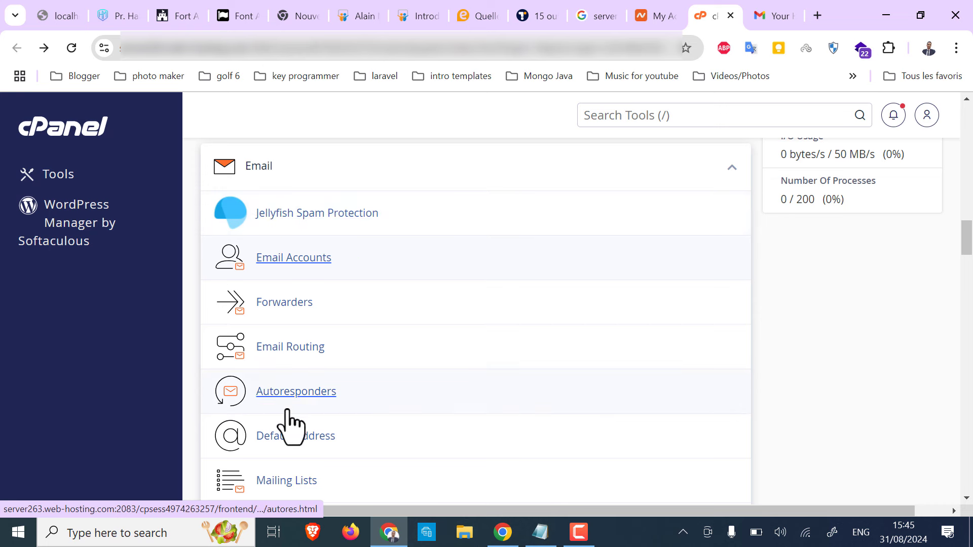
{"action": "scroll", "coordinate": [287, 425], "scroll_direction": "down", "scroll_amount": 1}
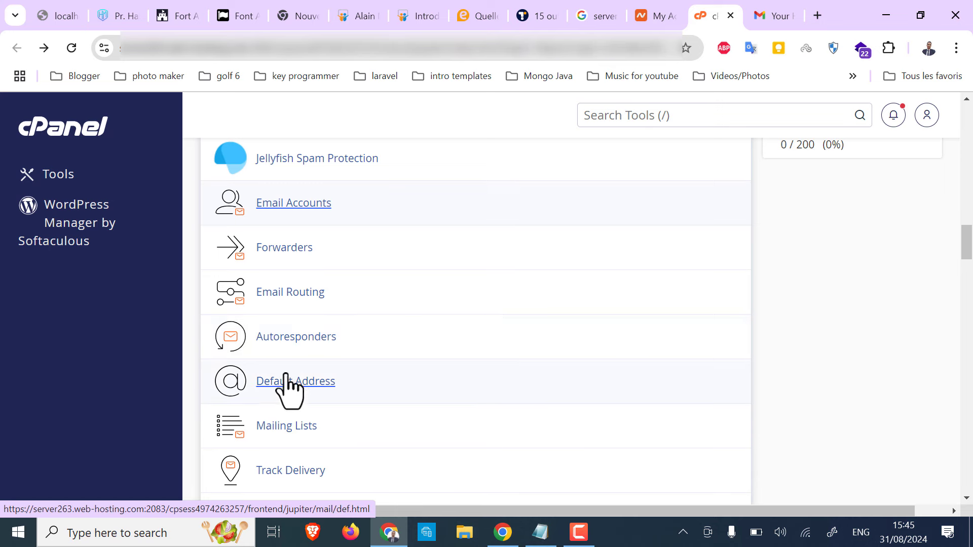
{"action": "scroll", "coordinate": [304, 397], "scroll_direction": "down", "scroll_amount": 3}
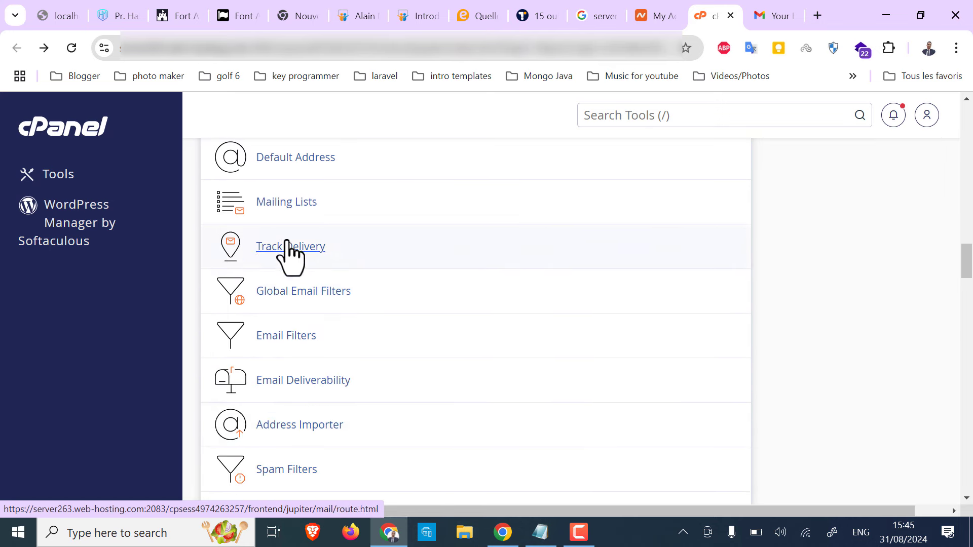
{"action": "scroll", "coordinate": [289, 413], "scroll_direction": "down", "scroll_amount": 2}
{"action": "scroll", "coordinate": [313, 354], "scroll_direction": "down", "scroll_amount": 5}
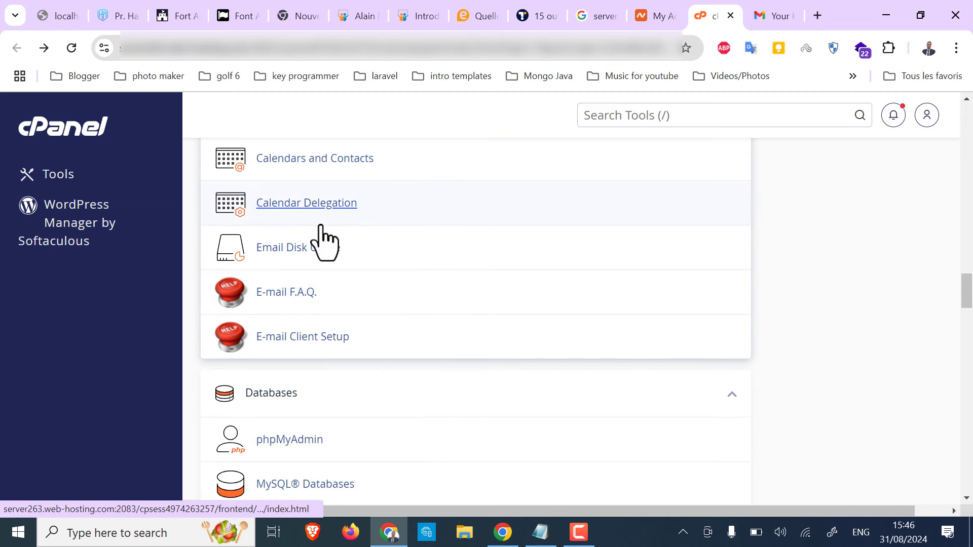
{"action": "scroll", "coordinate": [323, 242], "scroll_direction": "down", "scroll_amount": 2}
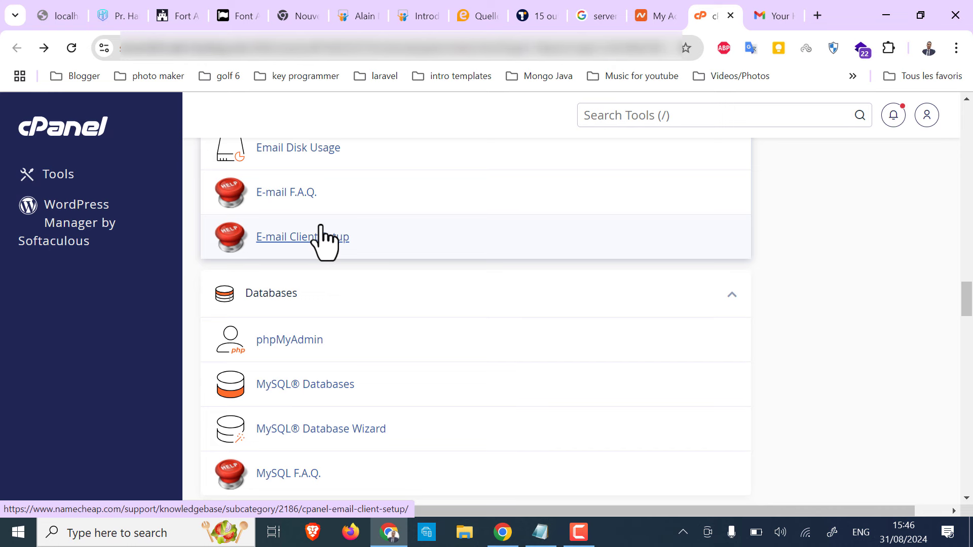
{"action": "scroll", "coordinate": [324, 241], "scroll_direction": "down", "scroll_amount": 1}
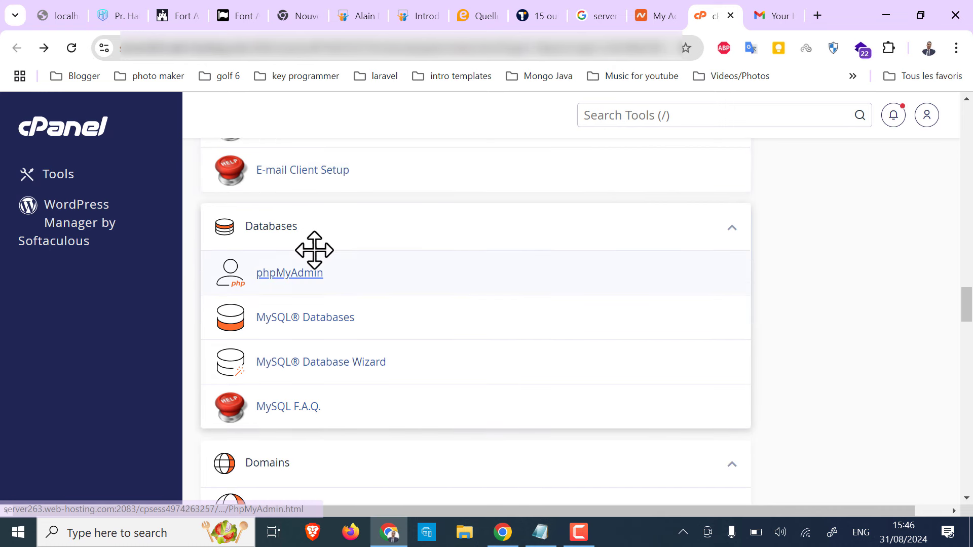
- Open cPanel's MySQL Databases page in a new browser tab and bring it to the front
{"action": "right_click", "coordinate": [298, 321]}
{"action": "left_click", "coordinate": [398, 114]}
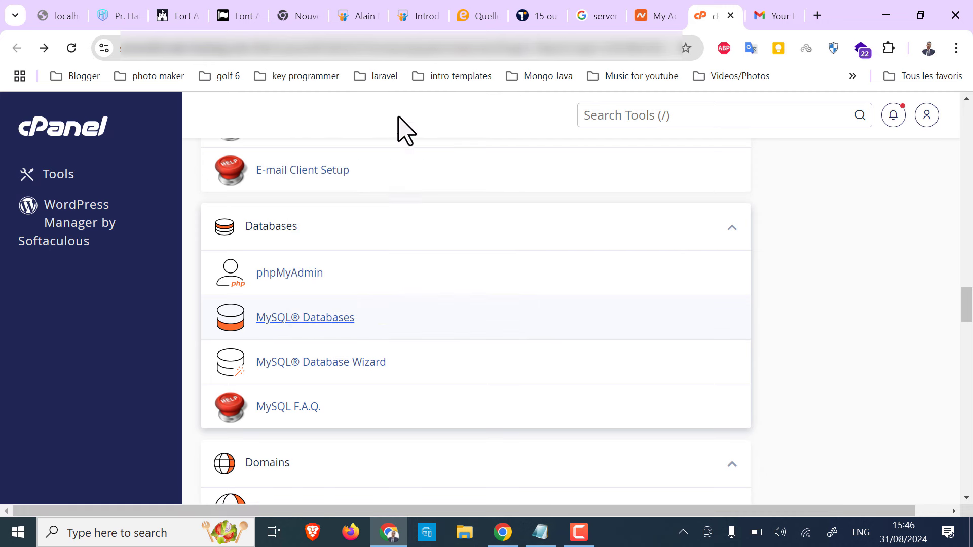
{"action": "left_click", "coordinate": [715, 21]}
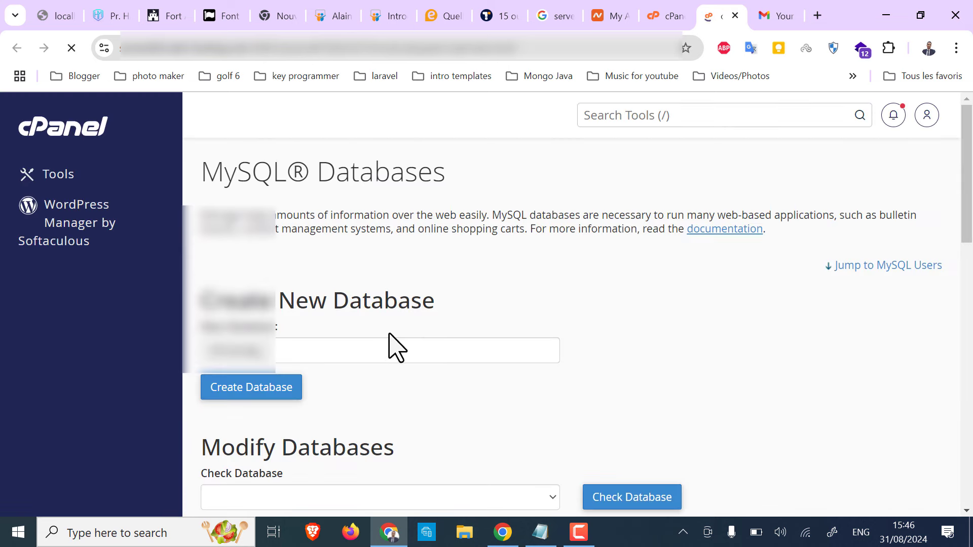
- Examine the MySQL Databases page's forms for creating, modifying and listing databases and for adding a new MySQL user
{"action": "scroll", "coordinate": [396, 347], "scroll_direction": "down", "scroll_amount": 2}
{"action": "left_click", "coordinate": [343, 233]}
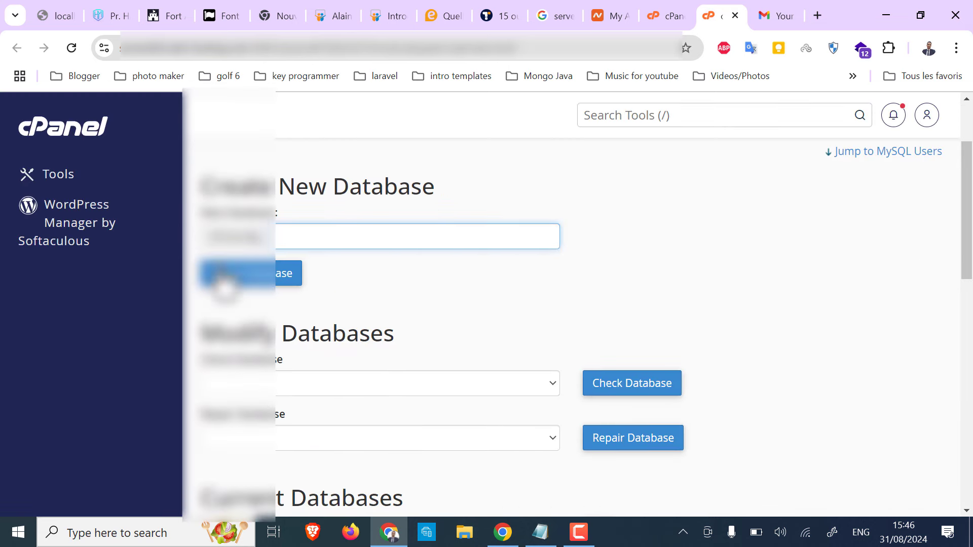
{"action": "scroll", "coordinate": [281, 325], "scroll_direction": "down", "scroll_amount": 1}
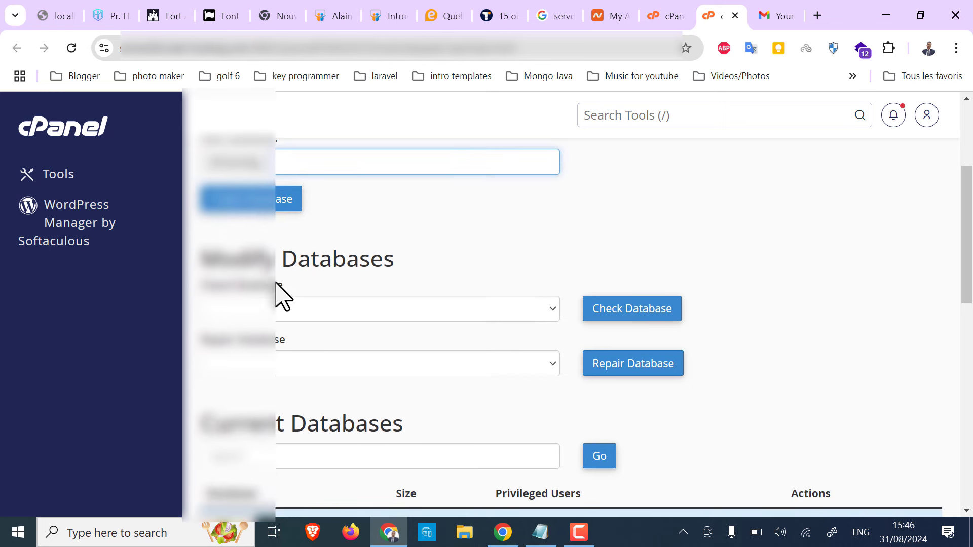
{"action": "scroll", "coordinate": [296, 378], "scroll_direction": "down", "scroll_amount": 3}
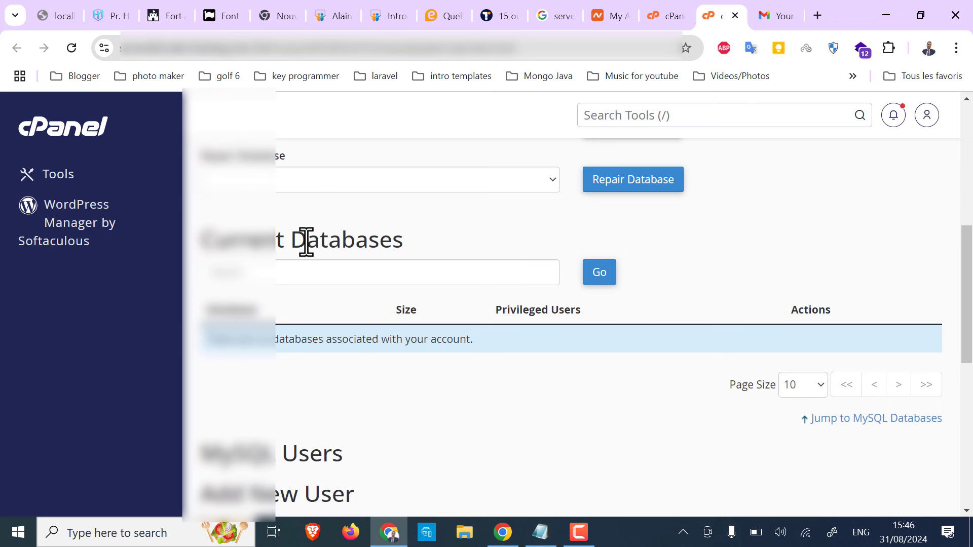
{"action": "scroll", "coordinate": [302, 241], "scroll_direction": "down", "scroll_amount": 3}
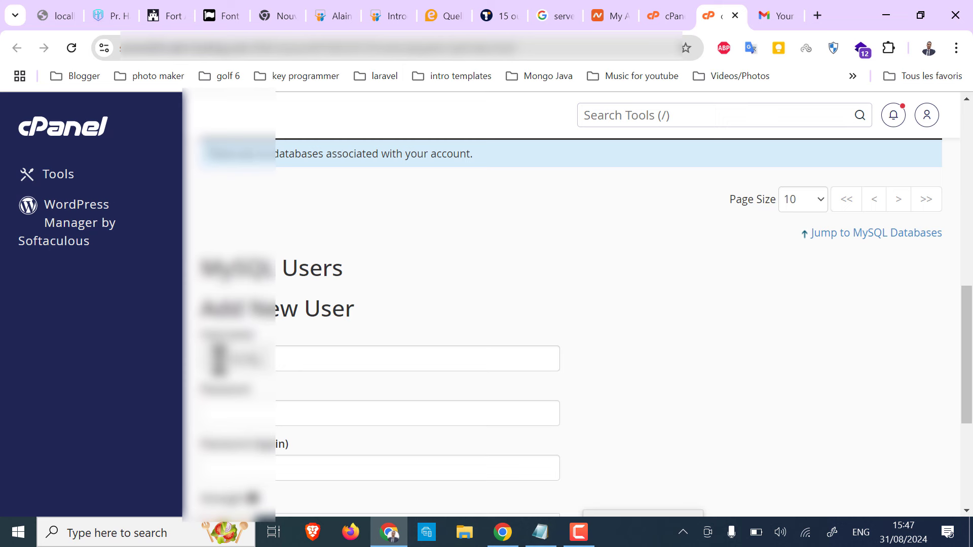
{"action": "scroll", "coordinate": [583, 324], "scroll_direction": "down", "scroll_amount": 5}
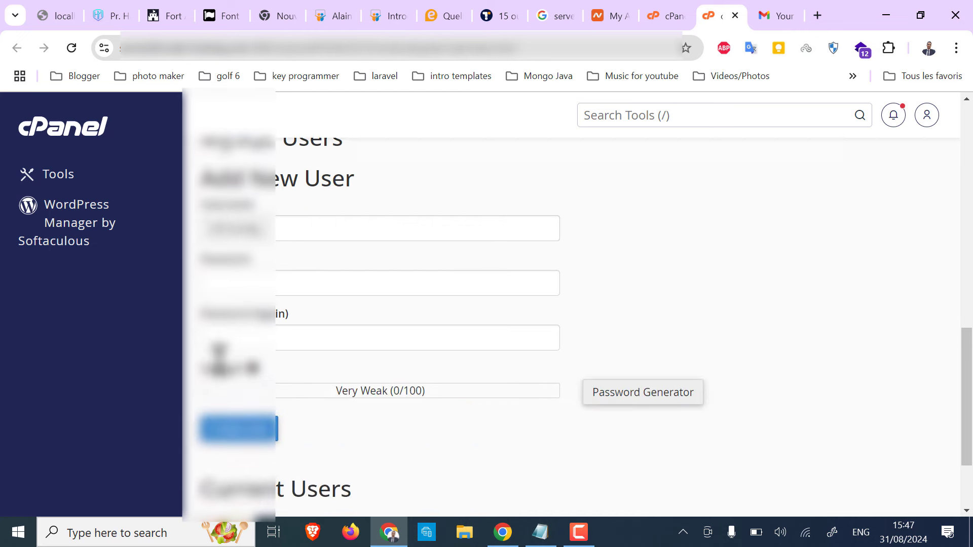
{"action": "scroll", "coordinate": [583, 324], "scroll_direction": "up", "scroll_amount": 2}
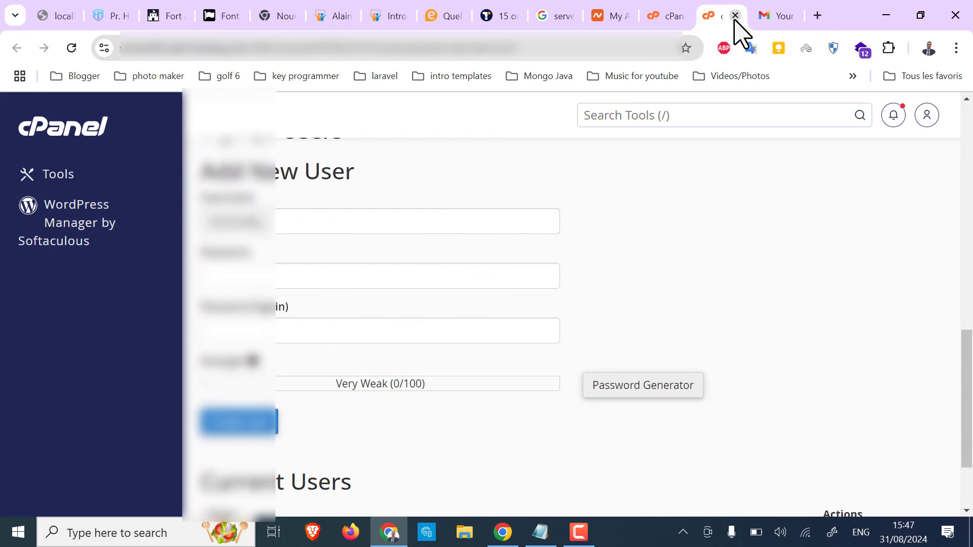
{"action": "scroll", "coordinate": [350, 185], "scroll_direction": "up", "scroll_amount": 1}
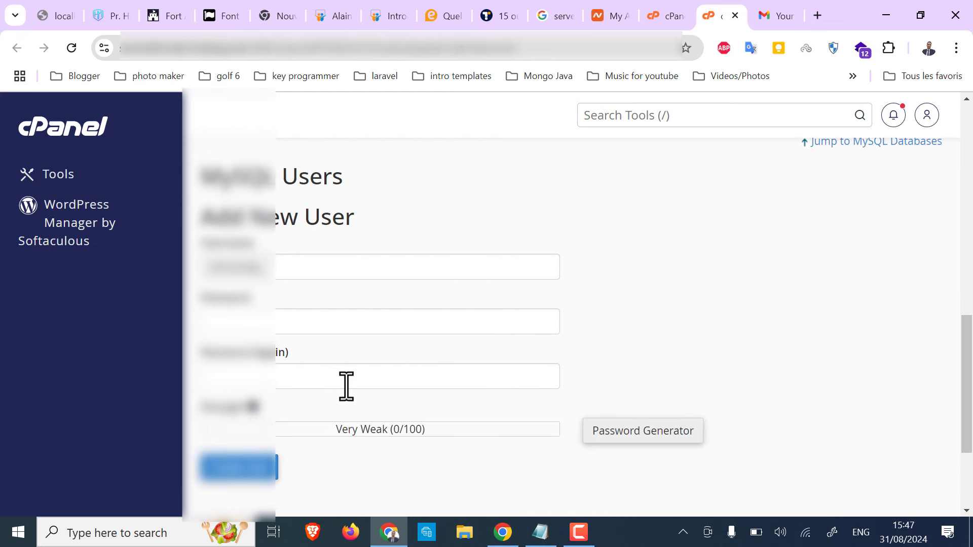
{"action": "scroll", "coordinate": [329, 350], "scroll_direction": "down", "scroll_amount": 1}
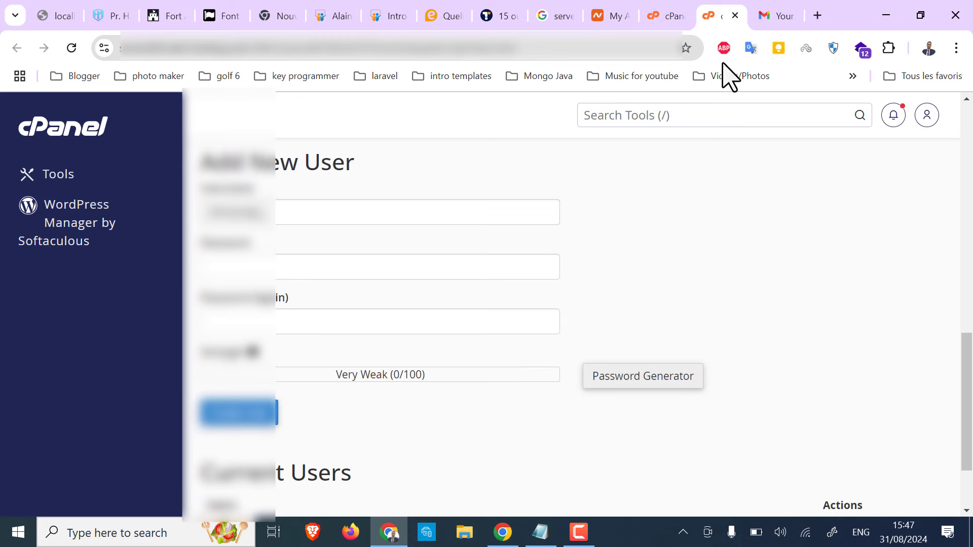
- Close the MySQL Databases page and open phpMyAdmin from cPanel in a new browser tab
{"action": "left_click", "coordinate": [735, 15]}
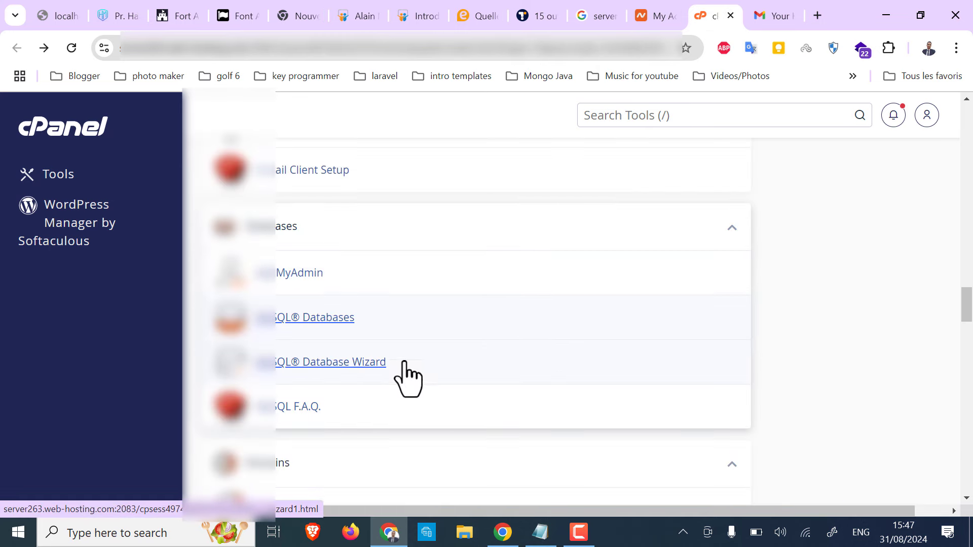
{"action": "right_click", "coordinate": [289, 276]}
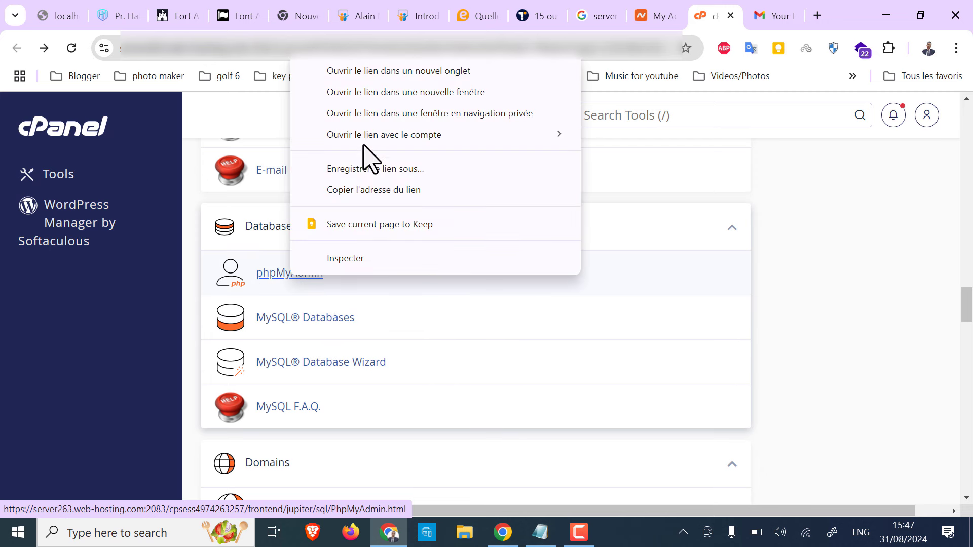
{"action": "left_click", "coordinate": [451, 71]}
{"action": "left_click", "coordinate": [733, 13]}
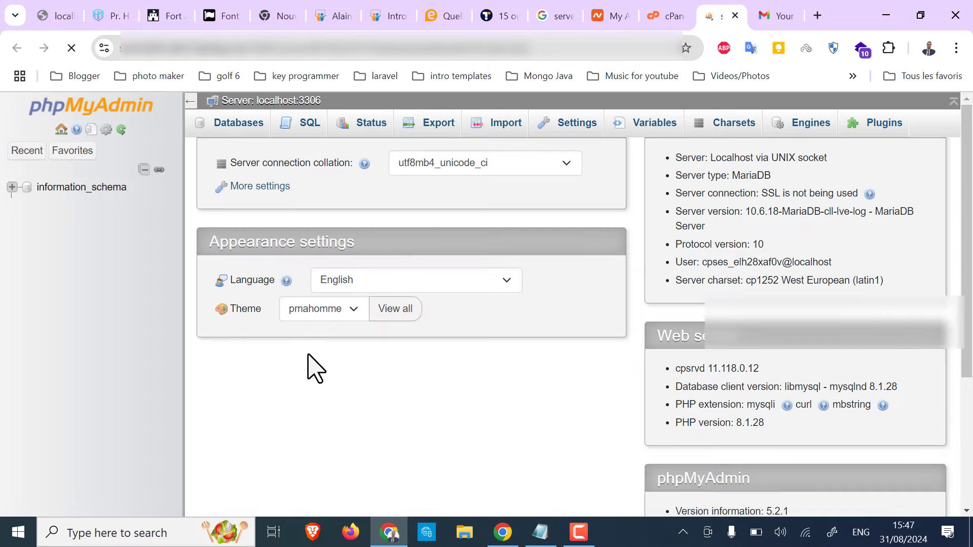
- Expand and collapse the information_schema database's table tree, and open phpMyAdmin's list of databases
{"action": "left_click", "coordinate": [12, 188]}
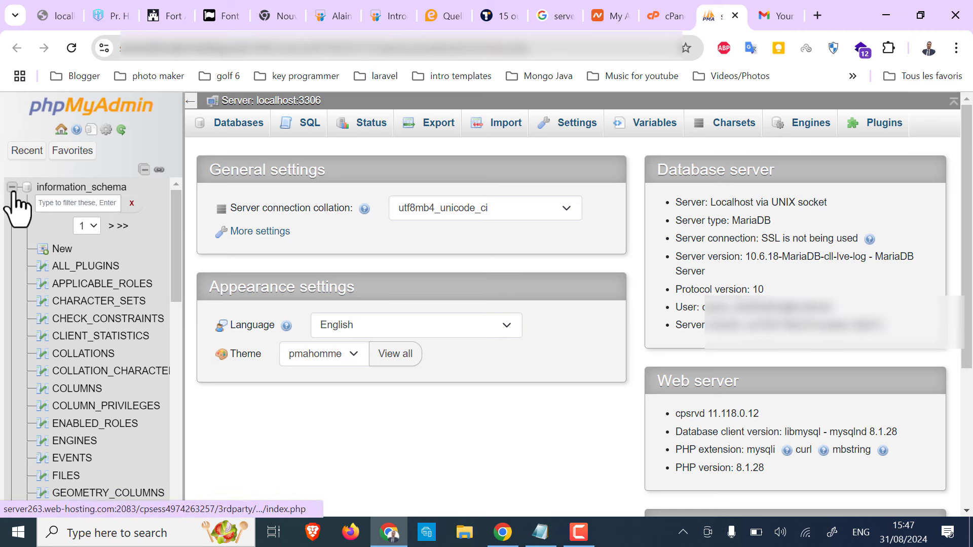
{"action": "left_click", "coordinate": [13, 187]}
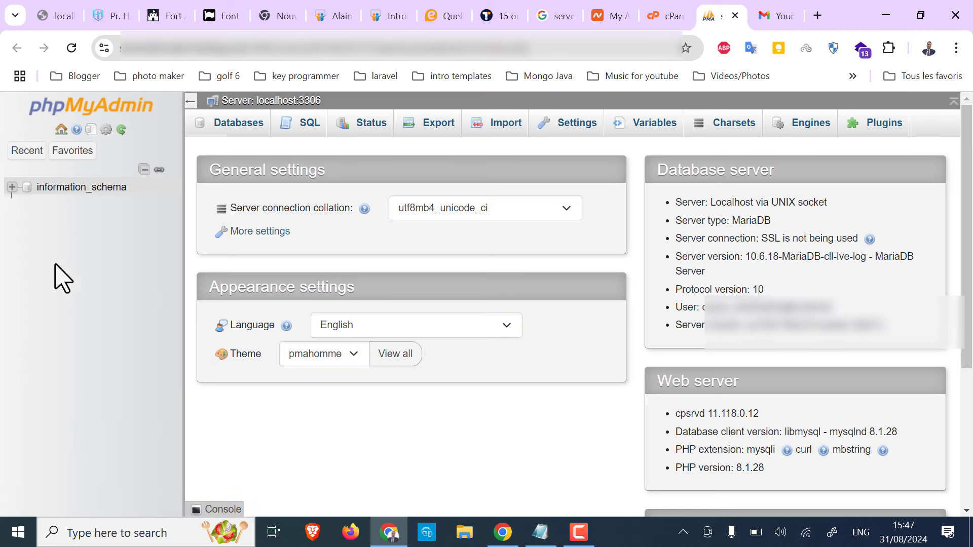
{"action": "left_click", "coordinate": [234, 128]}
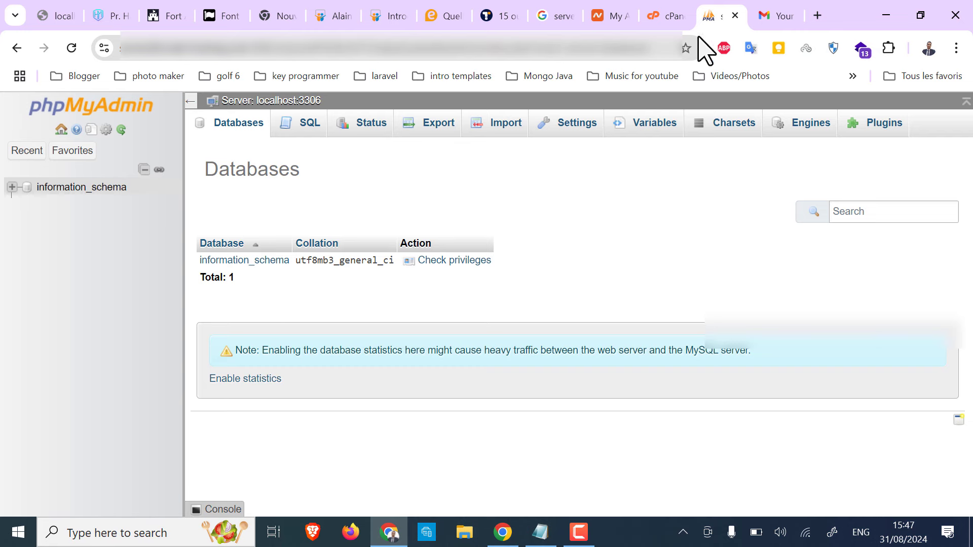
- Close phpMyAdmin and open cPanel's Domains page in a new browser tab to view the domain list and its management actions
{"action": "left_click", "coordinate": [735, 15]}
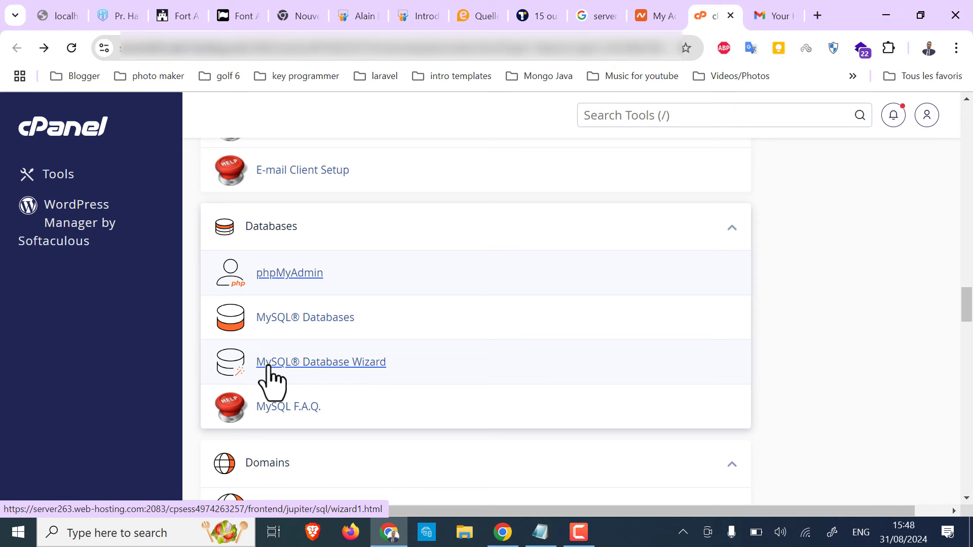
{"action": "scroll", "coordinate": [339, 386], "scroll_direction": "down", "scroll_amount": 3}
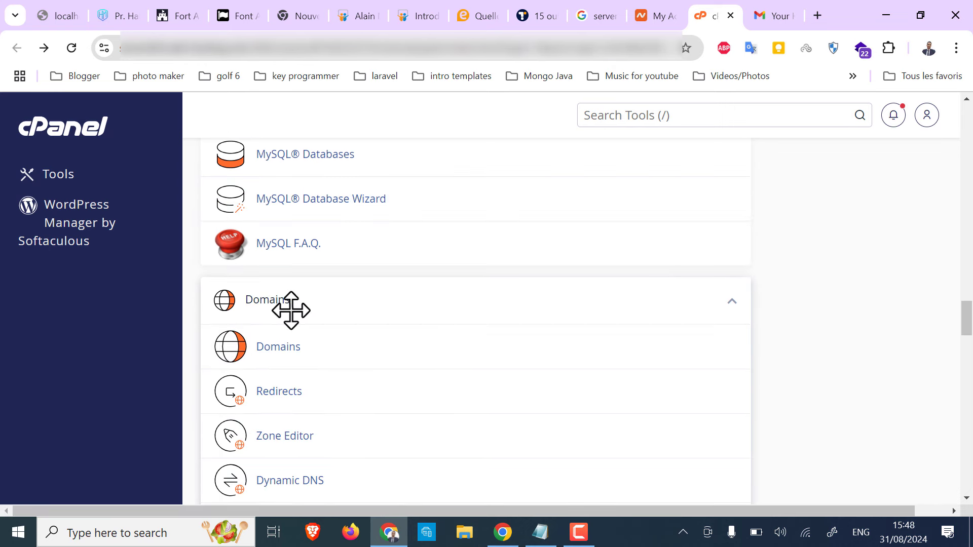
{"action": "scroll", "coordinate": [290, 309], "scroll_direction": "down", "scroll_amount": 3}
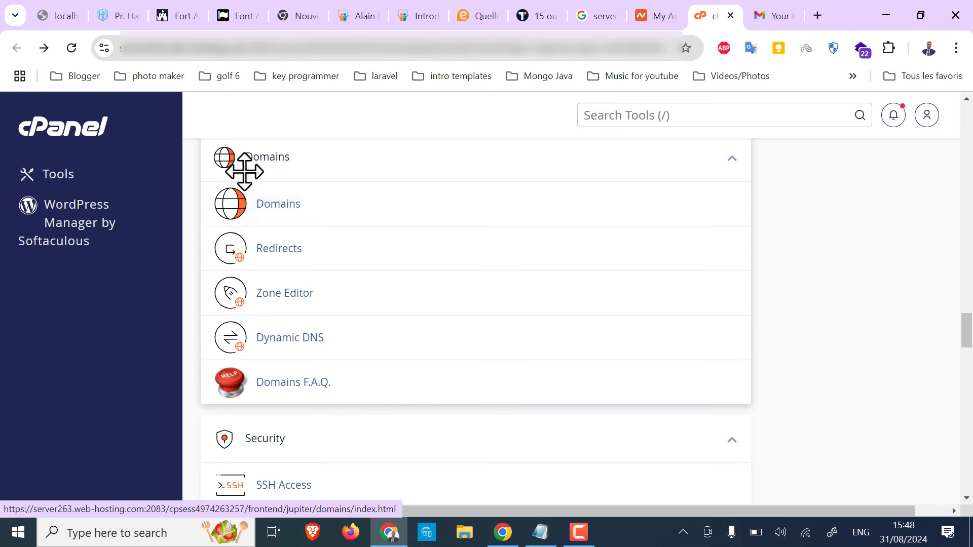
{"action": "right_click", "coordinate": [279, 206]}
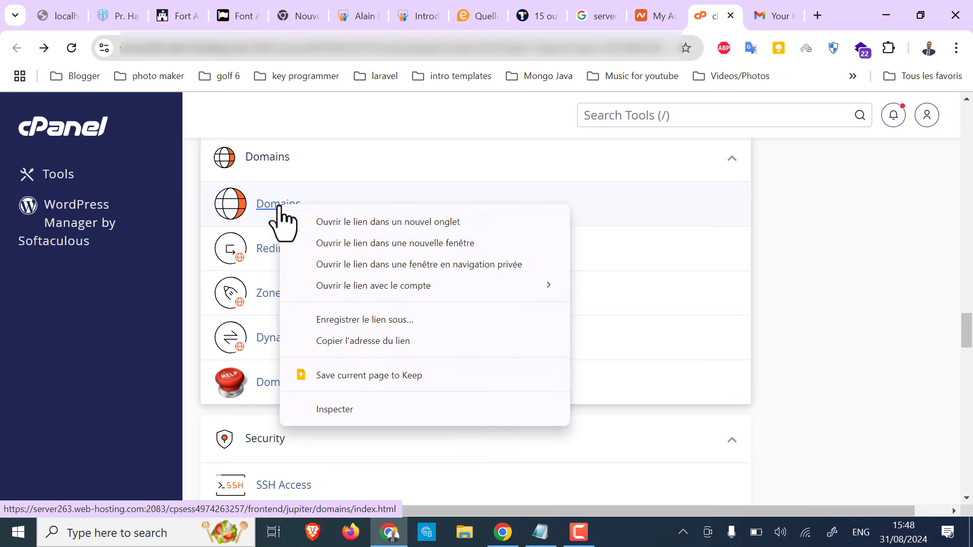
{"action": "left_click", "coordinate": [333, 223]}
{"action": "left_click", "coordinate": [711, 20]}
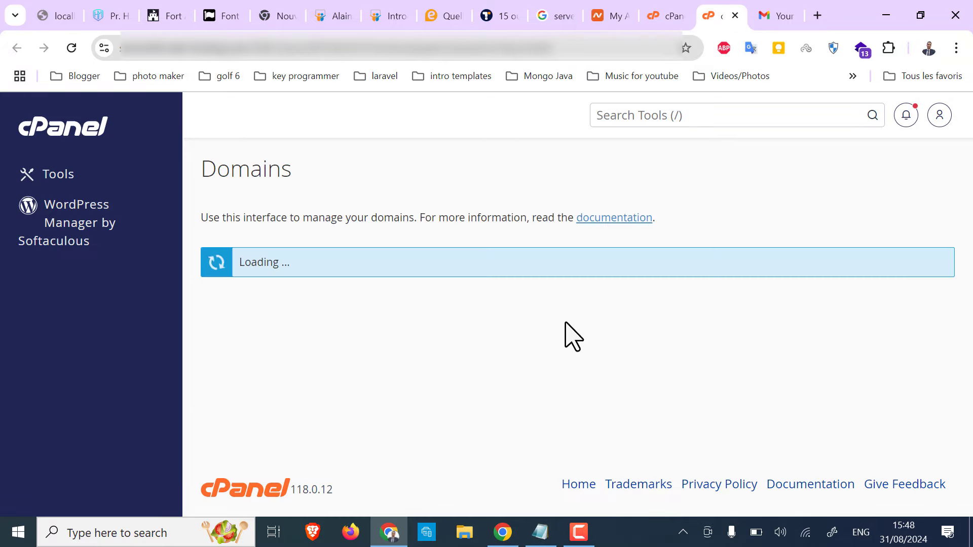
{"action": "scroll", "coordinate": [482, 341], "scroll_direction": "down", "scroll_amount": 3}
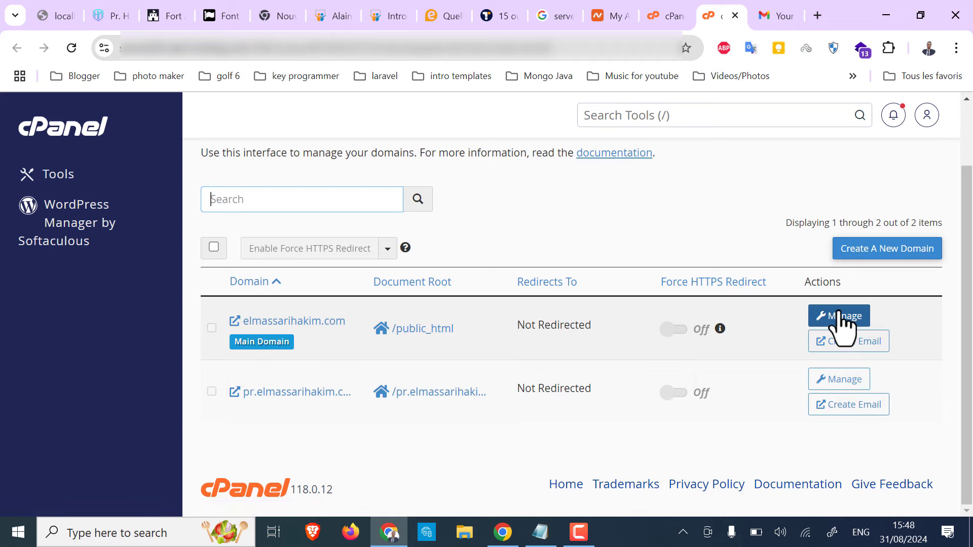
- Close the Domains page and examine the tools in cPanel's Security section, from SSH Access to ImunifyAV
{"action": "left_click", "coordinate": [735, 15]}
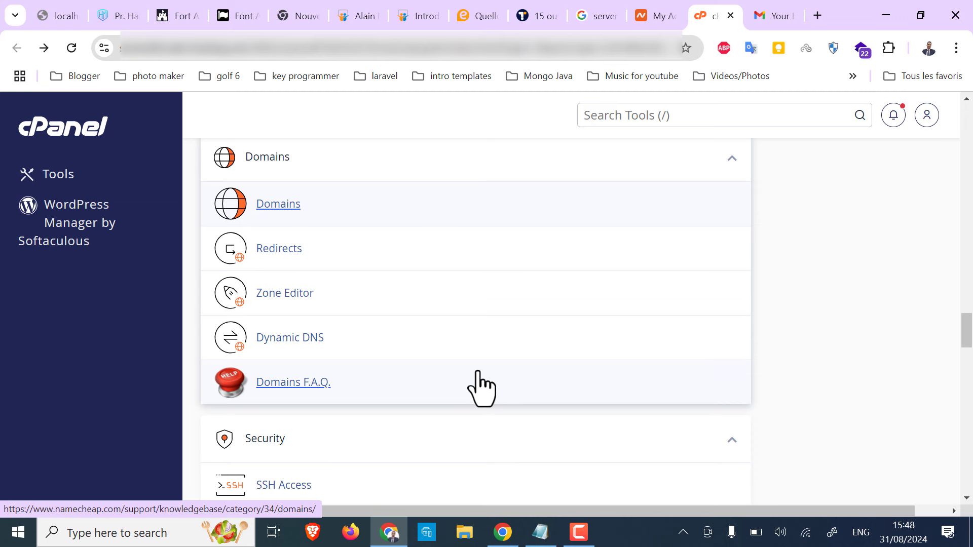
{"action": "scroll", "coordinate": [481, 388], "scroll_direction": "down", "scroll_amount": 6}
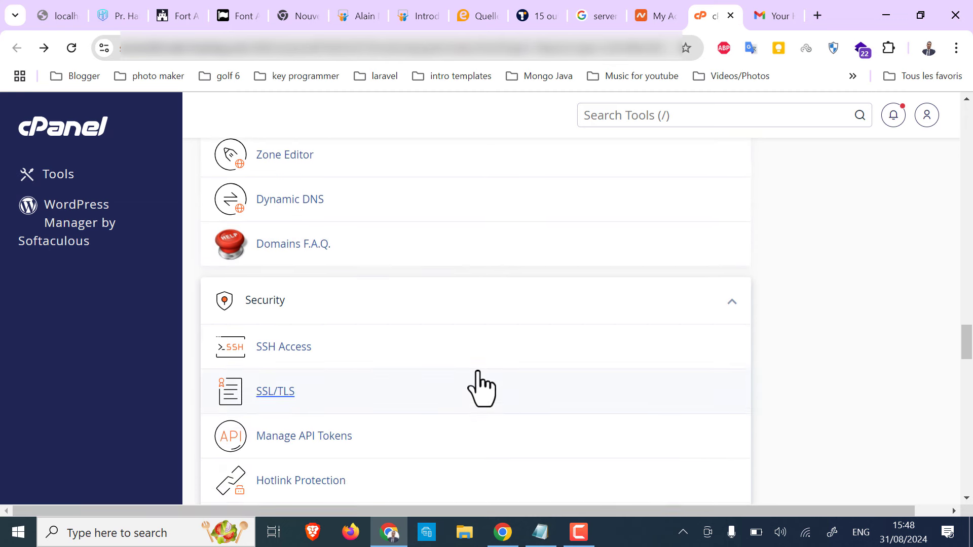
{"action": "scroll", "coordinate": [271, 147], "scroll_direction": "up", "scroll_amount": 1}
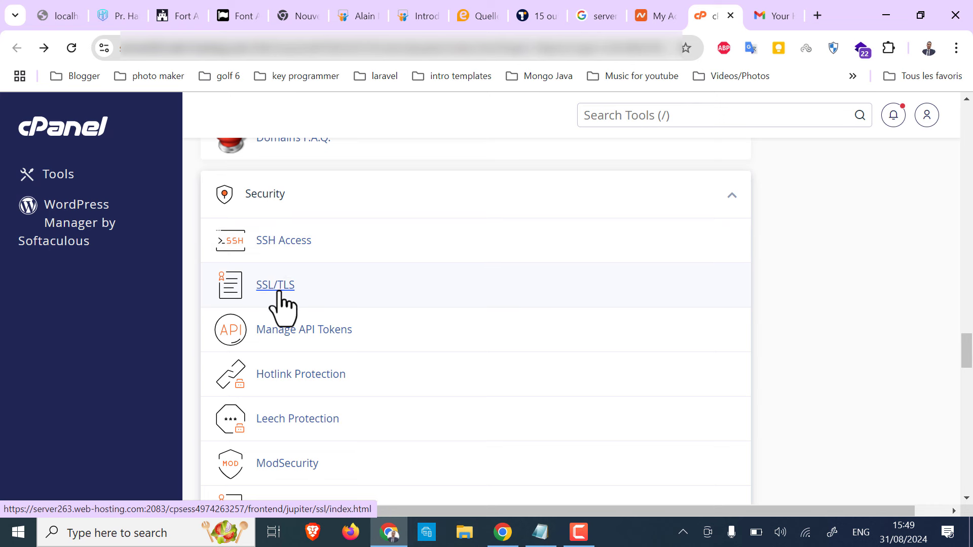
{"action": "scroll", "coordinate": [286, 329], "scroll_direction": "down", "scroll_amount": 1}
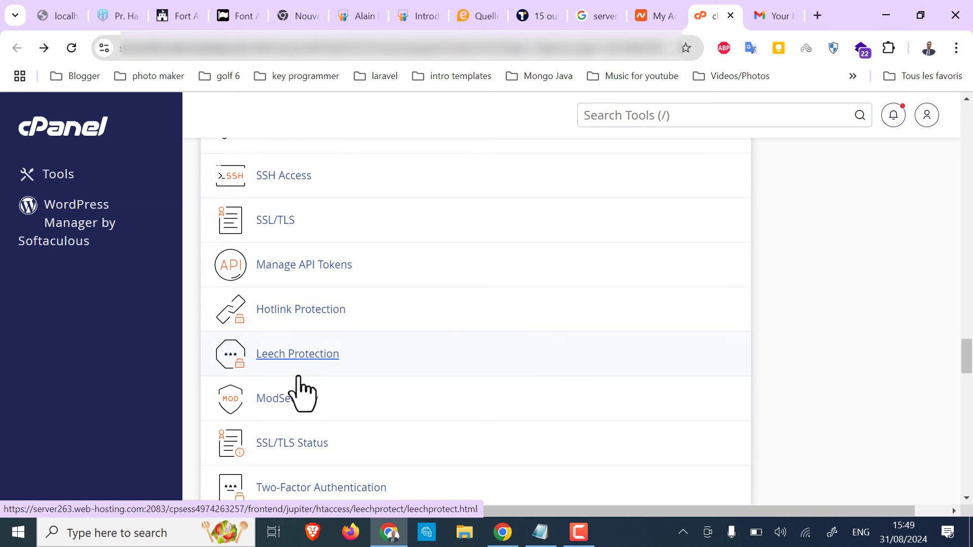
{"action": "scroll", "coordinate": [283, 375], "scroll_direction": "down", "scroll_amount": 1}
{"action": "scroll", "coordinate": [286, 411], "scroll_direction": "down", "scroll_amount": 1}
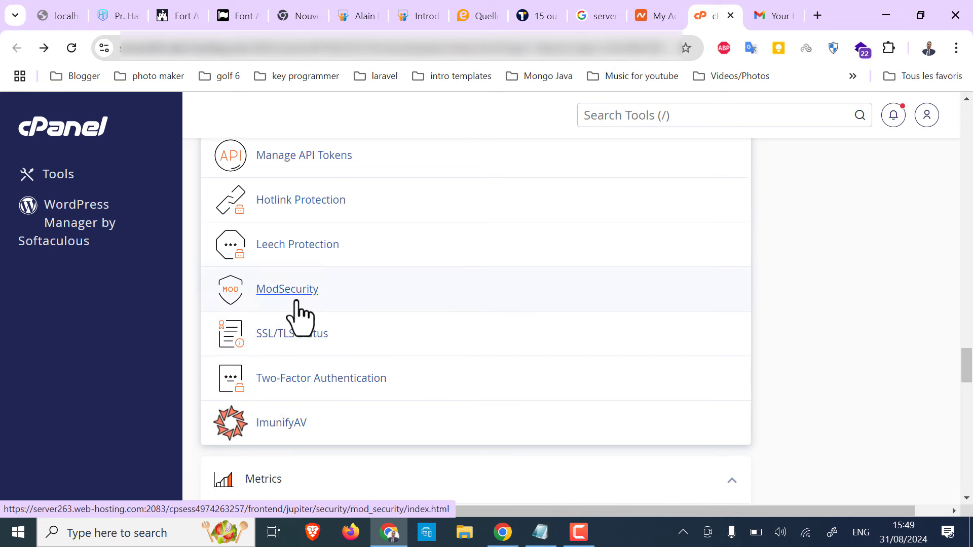
{"action": "scroll", "coordinate": [293, 257], "scroll_direction": "up", "scroll_amount": 1}
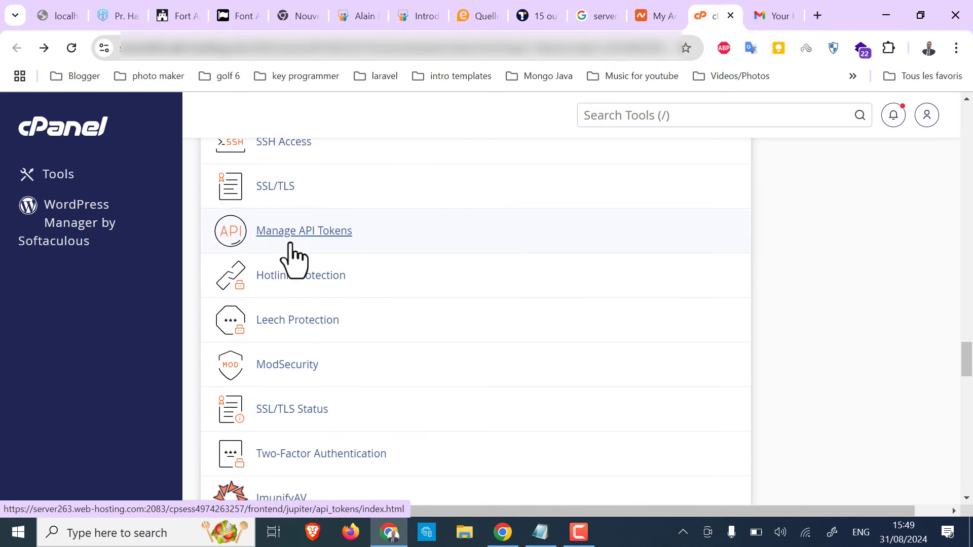
- Examine the tools in cPanel's Metrics section, from Visitors and Errors to Resource Usage
{"action": "scroll", "coordinate": [294, 257], "scroll_direction": "down", "scroll_amount": 5}
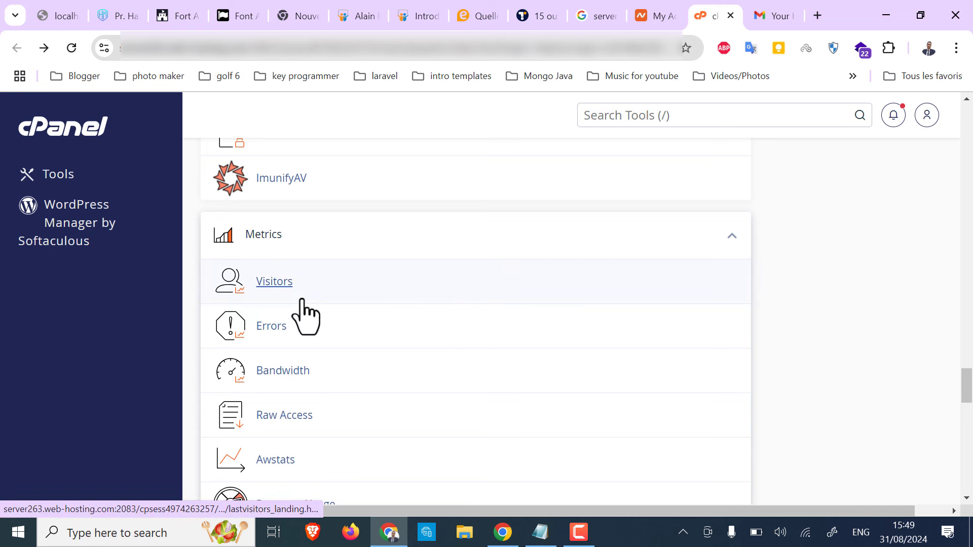
{"action": "scroll", "coordinate": [303, 300], "scroll_direction": "down", "scroll_amount": 1}
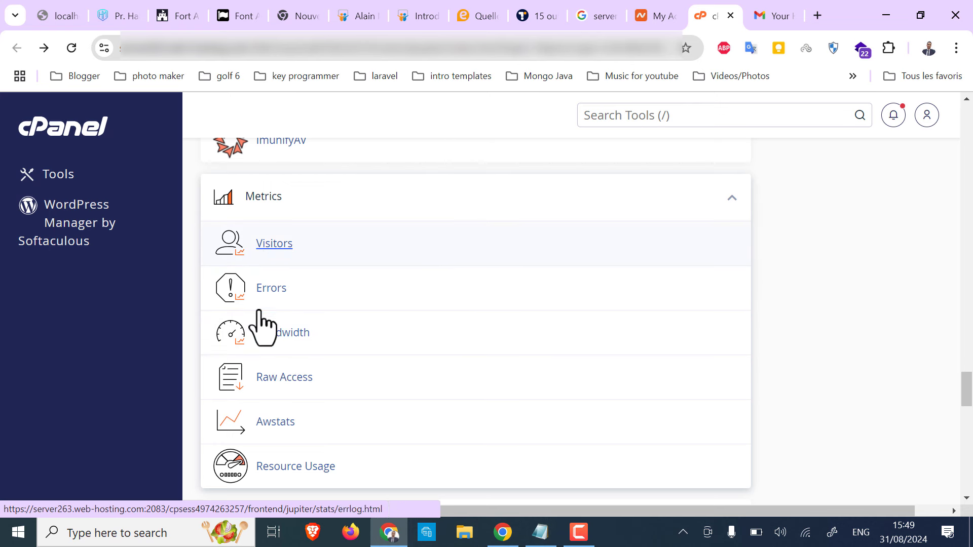
{"action": "scroll", "coordinate": [279, 418], "scroll_direction": "down", "scroll_amount": 1}
{"action": "scroll", "coordinate": [277, 415], "scroll_direction": "down", "scroll_amount": 1}
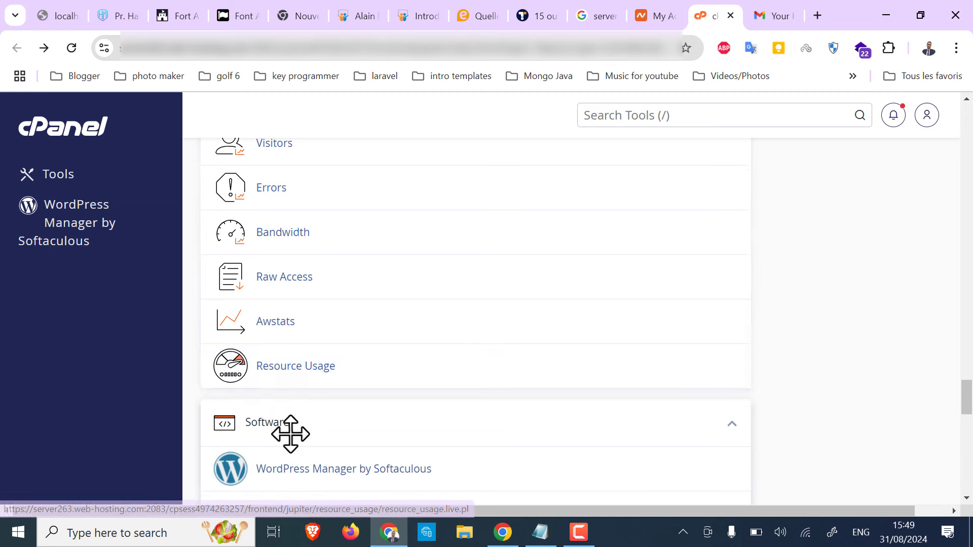
- Open PHP PEAR Packages from cPanel's Software section in a new browser tab and bring it to the front
{"action": "scroll", "coordinate": [288, 431], "scroll_direction": "down", "scroll_amount": 3}
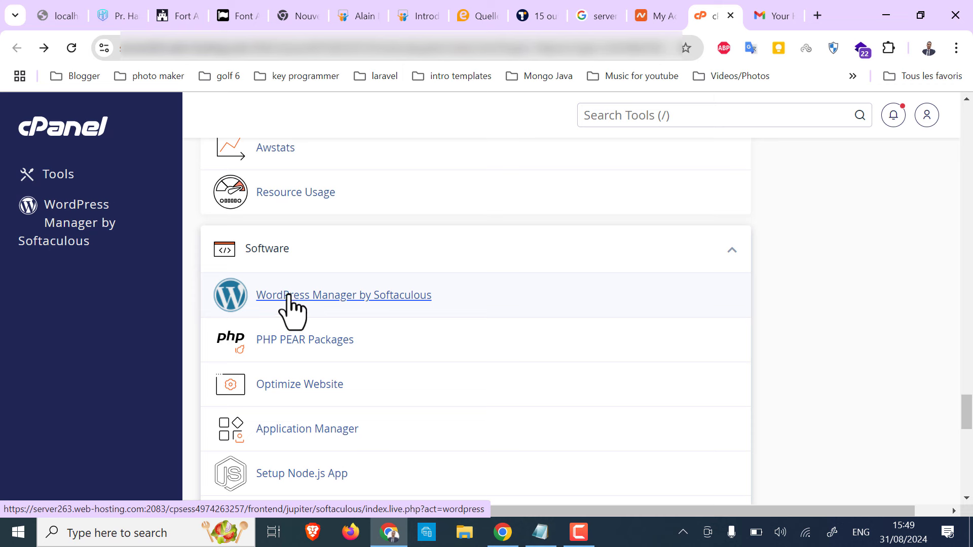
{"action": "right_click", "coordinate": [303, 345]}
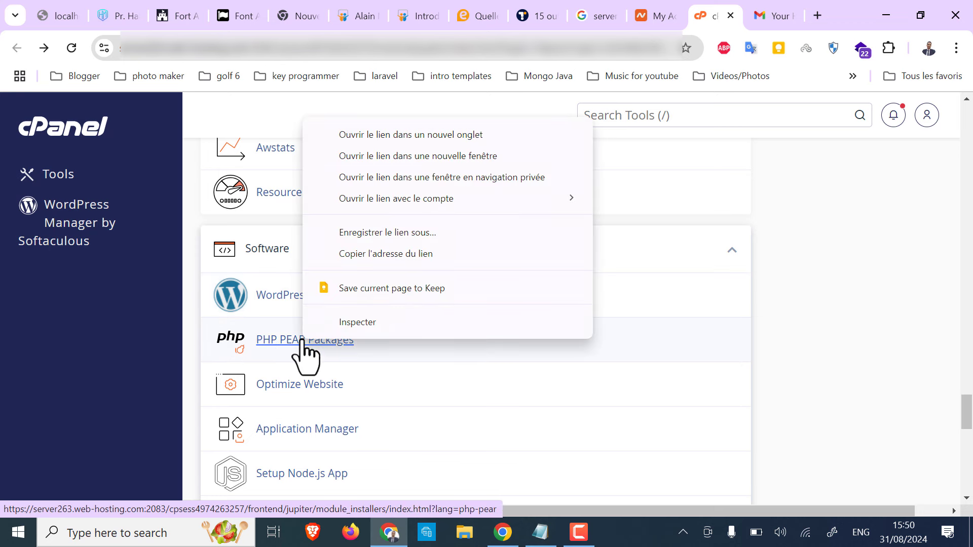
{"action": "left_click", "coordinate": [423, 135]}
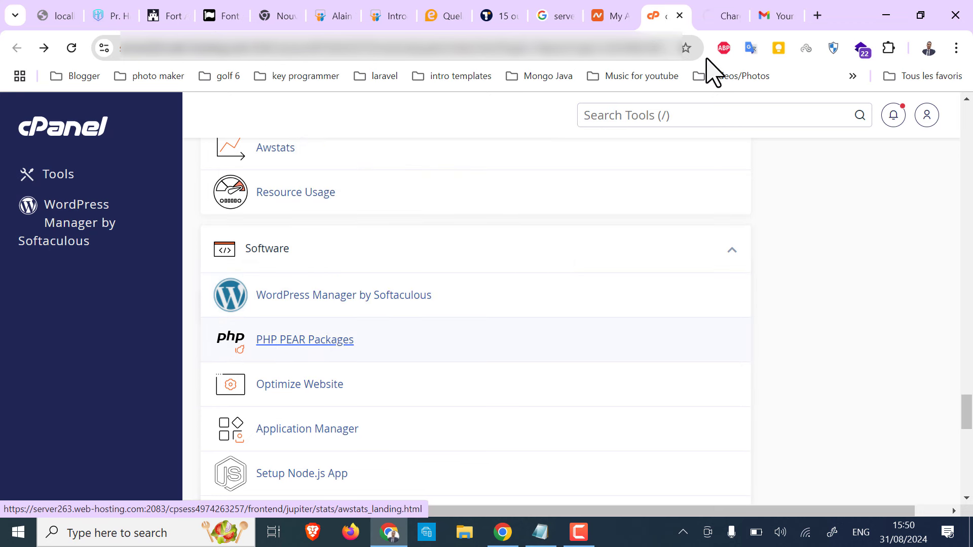
{"action": "left_click", "coordinate": [721, 22]}
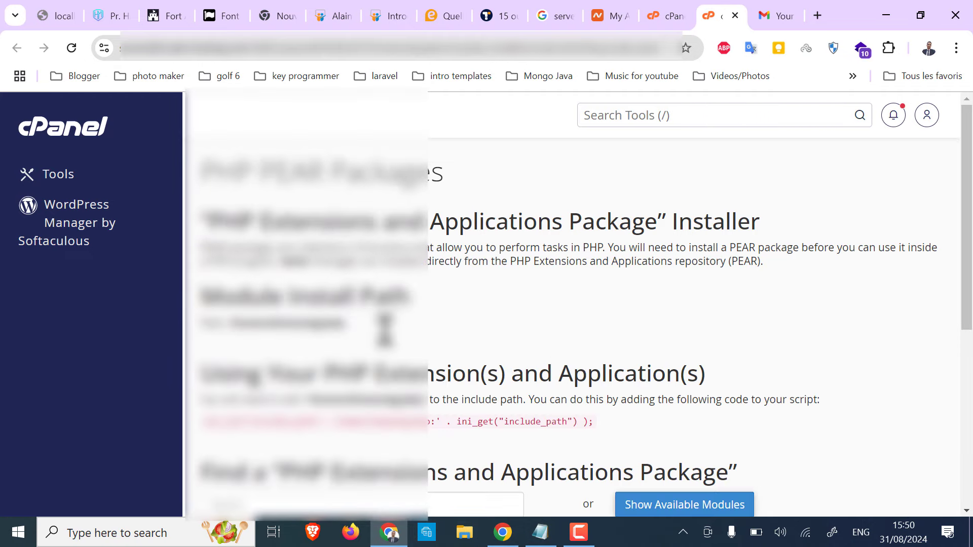
- Examine the PHP PEAR Packages page, including its include path code and the sections for finding, installing and listing packages
{"action": "scroll", "coordinate": [385, 330], "scroll_direction": "down", "scroll_amount": 5}
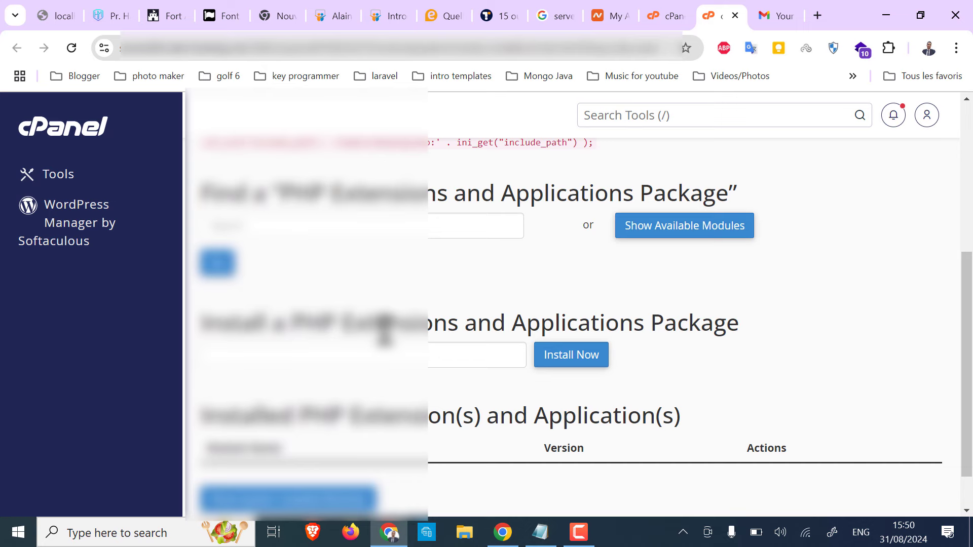
{"action": "scroll", "coordinate": [385, 330], "scroll_direction": "down", "scroll_amount": 1}
{"action": "left_click", "coordinate": [251, 310]}
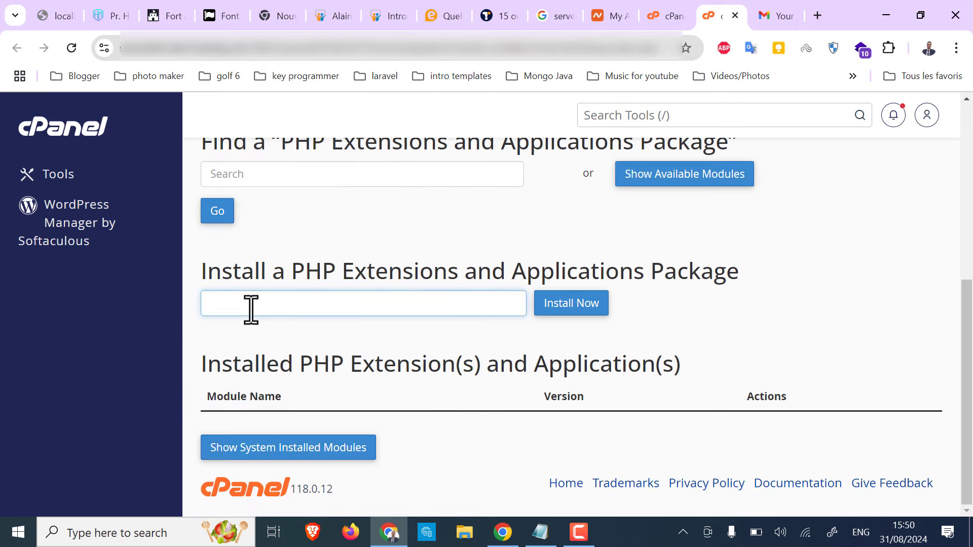
{"action": "scroll", "coordinate": [439, 306], "scroll_direction": "up", "scroll_amount": 3}
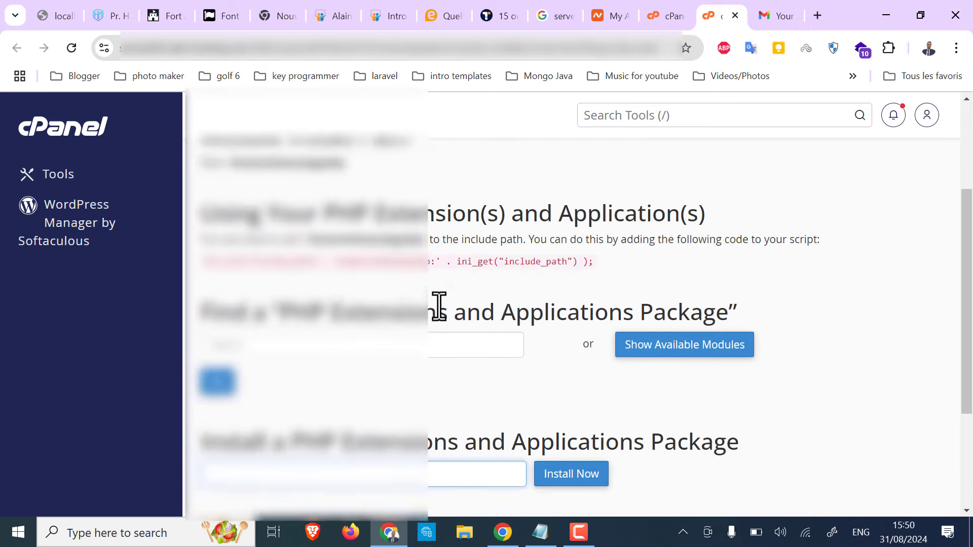
{"action": "scroll", "coordinate": [243, 320], "scroll_direction": "up", "scroll_amount": 3}
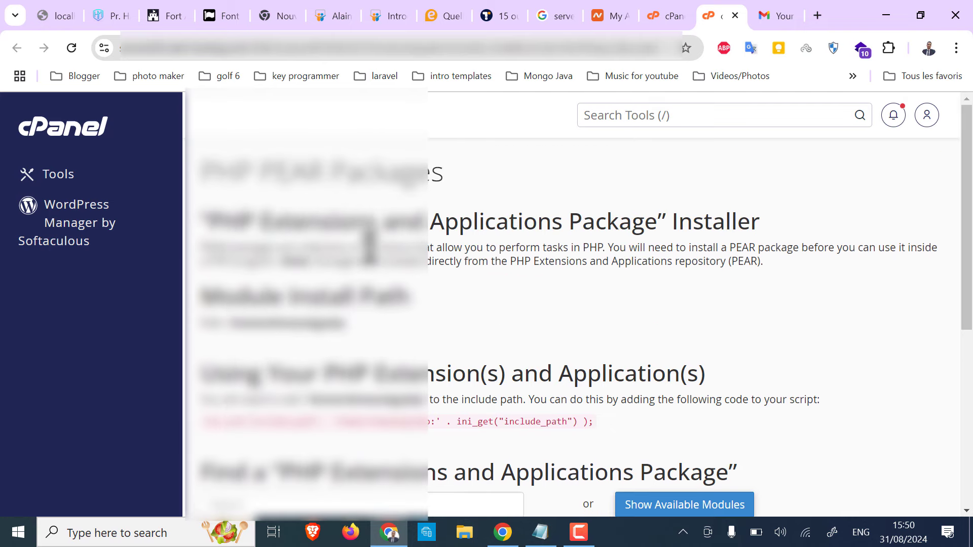
{"action": "scroll", "coordinate": [326, 288], "scroll_direction": "down", "scroll_amount": 1}
{"action": "scroll", "coordinate": [326, 288], "scroll_direction": "down", "scroll_amount": 2}
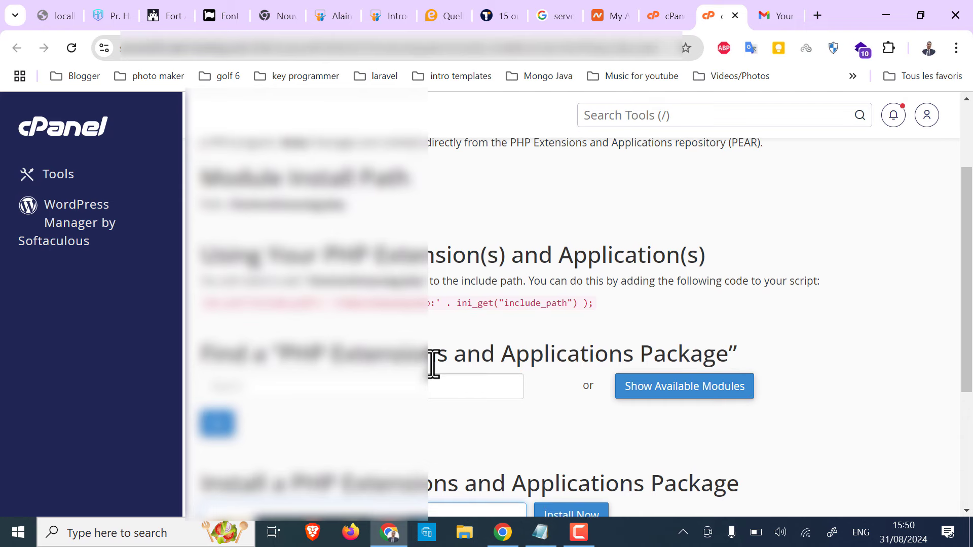
{"action": "scroll", "coordinate": [434, 364], "scroll_direction": "up", "scroll_amount": 2}
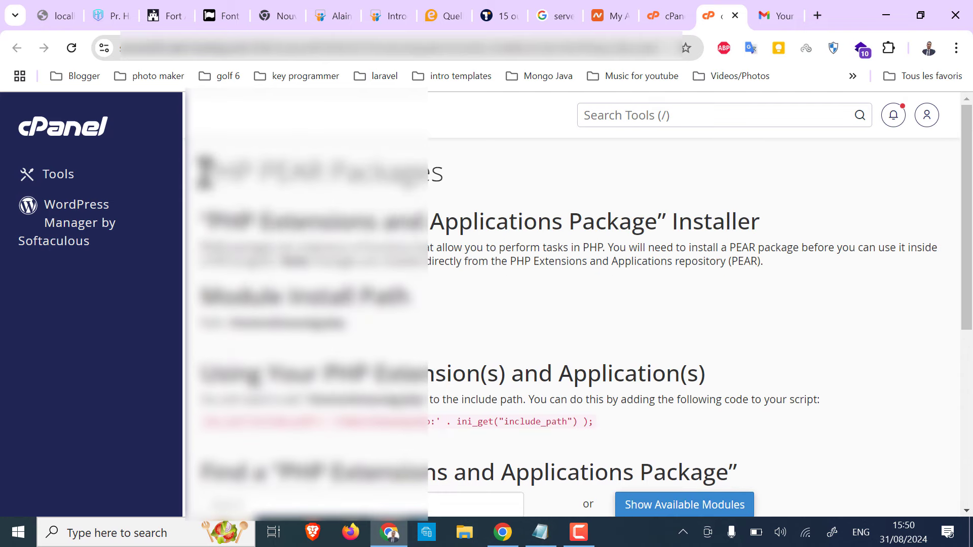
{"action": "left_click_drag", "start_coordinate": [206, 172], "coordinate": [445, 178]}
{"action": "left_click", "coordinate": [447, 178]}
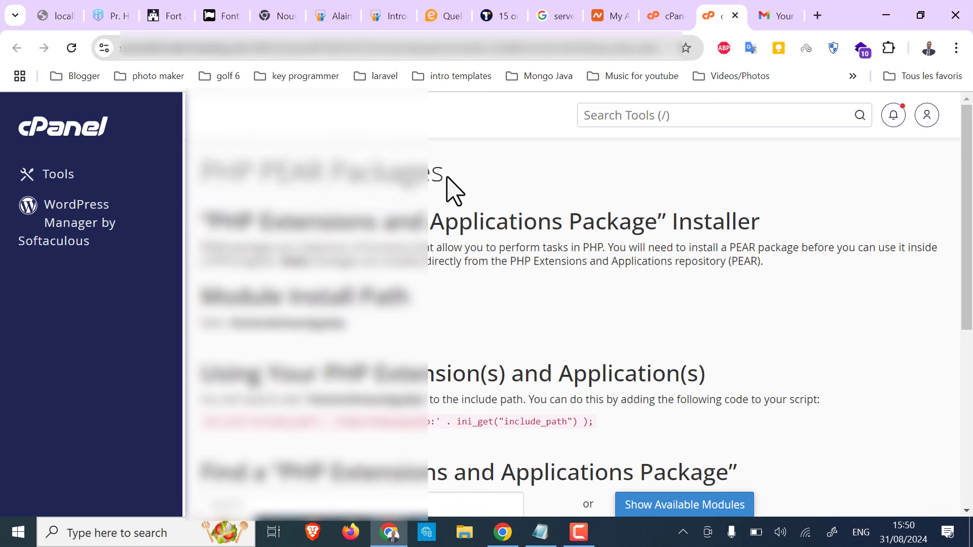
- Close the PHP PEAR Packages page and open Select PHP Version from the Software section in a new browser tab
{"action": "left_click", "coordinate": [735, 16]}
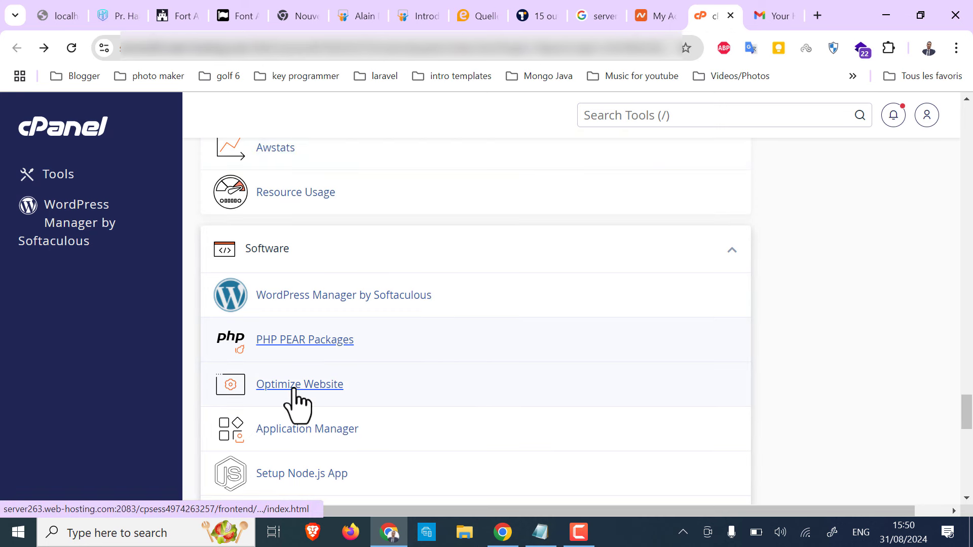
{"action": "scroll", "coordinate": [298, 405], "scroll_direction": "down", "scroll_amount": 2}
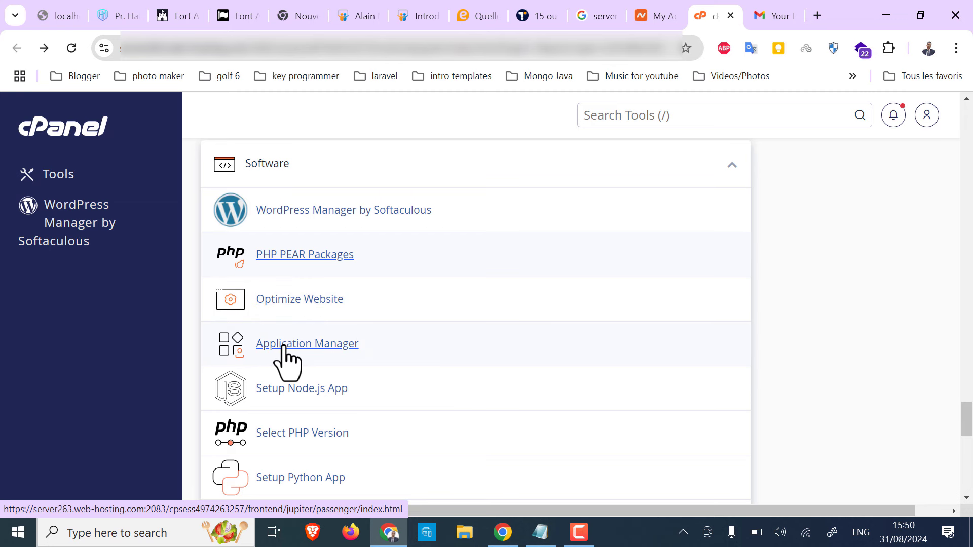
{"action": "scroll", "coordinate": [293, 349], "scroll_direction": "down", "scroll_amount": 1}
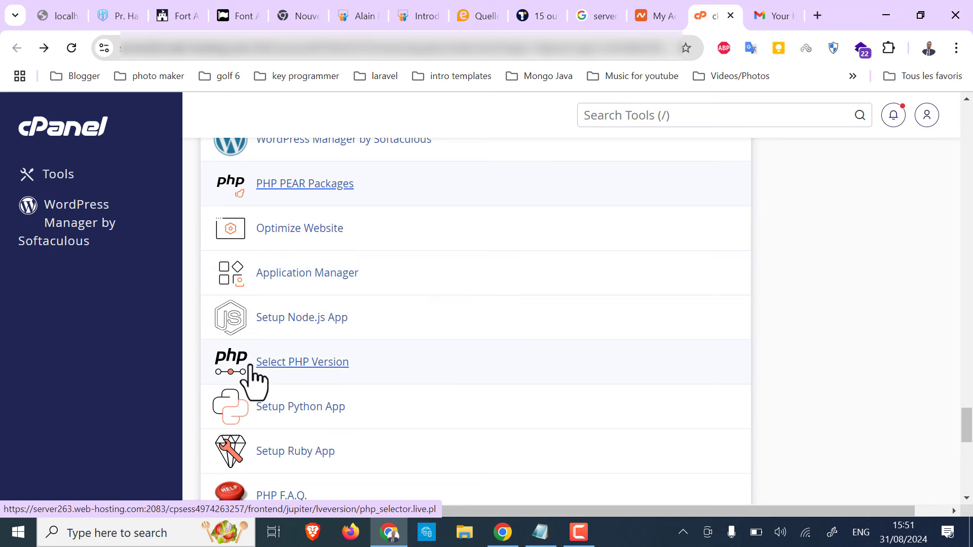
{"action": "right_click", "coordinate": [298, 363]}
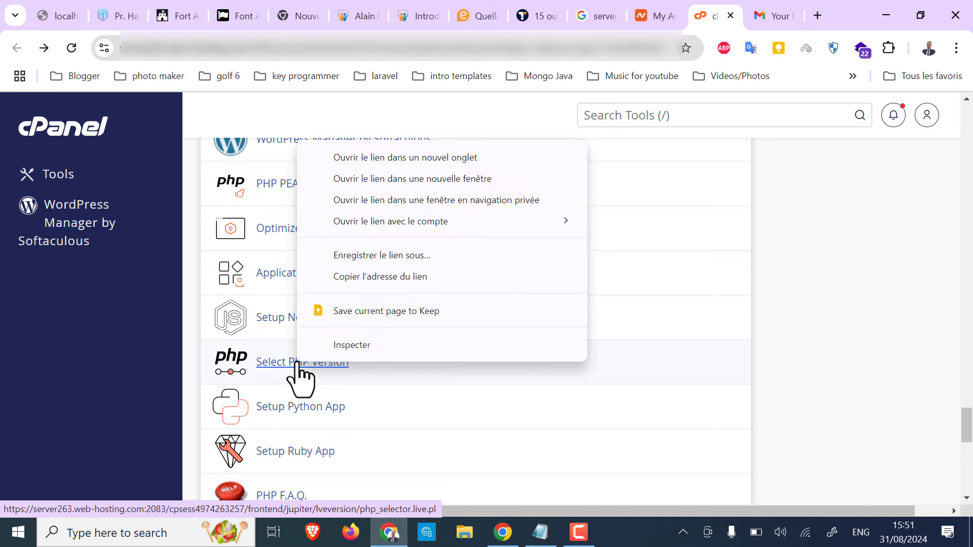
{"action": "left_click", "coordinate": [417, 158]}
{"action": "left_click", "coordinate": [725, 15]}
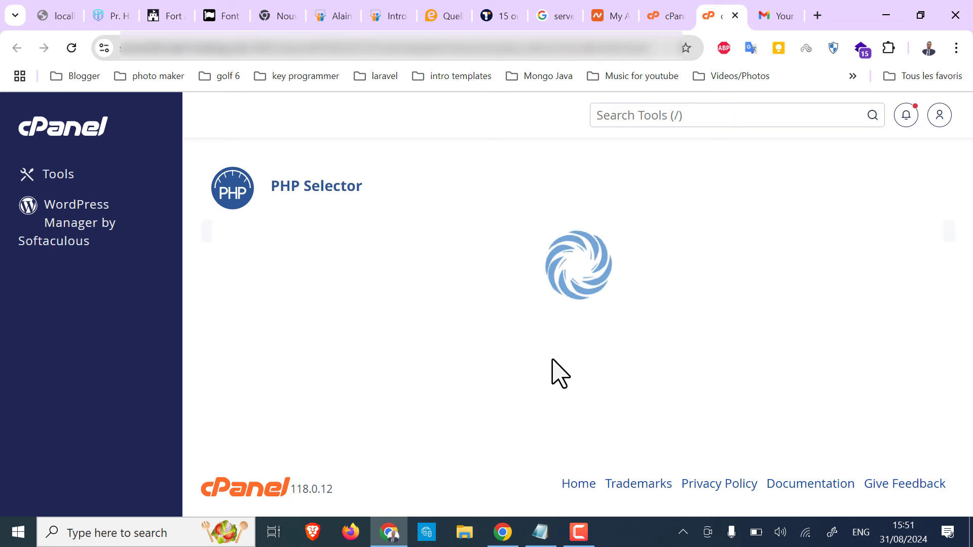
- View the selectable PHP versions without changing the current one, and look over the PHP extensions list
{"action": "scroll", "coordinate": [552, 372], "scroll_direction": "down", "scroll_amount": 3}
{"action": "left_click", "coordinate": [576, 224]}
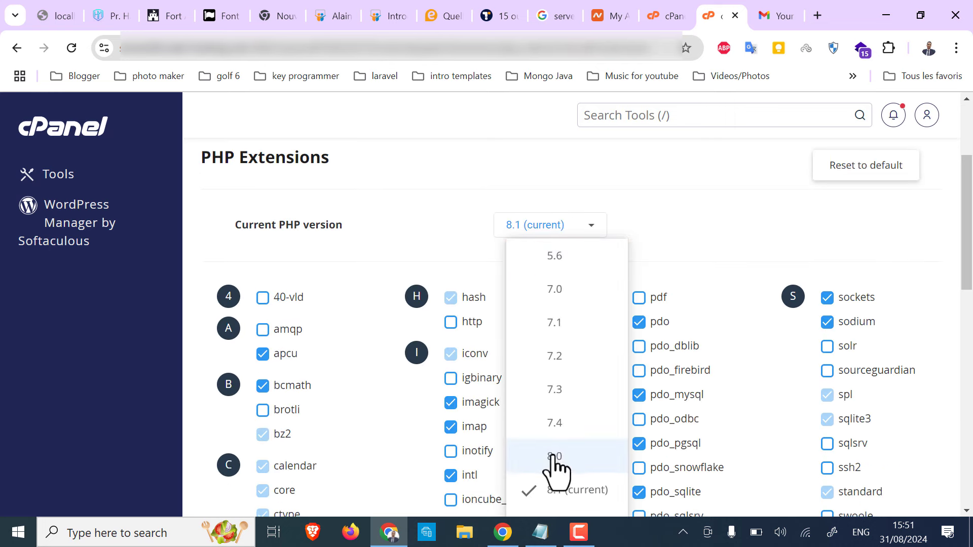
{"action": "scroll", "coordinate": [563, 464], "scroll_direction": "down", "scroll_amount": 2}
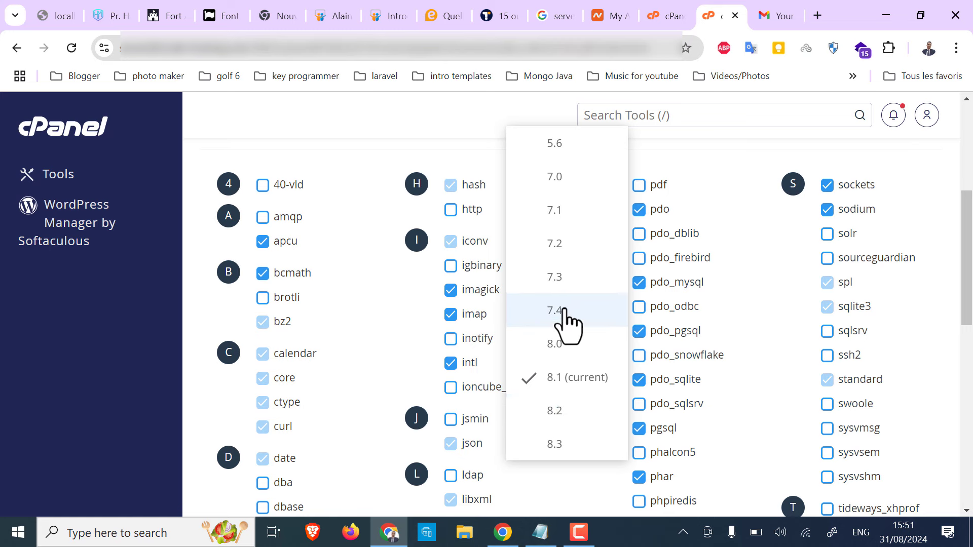
{"action": "left_click", "coordinate": [423, 109]}
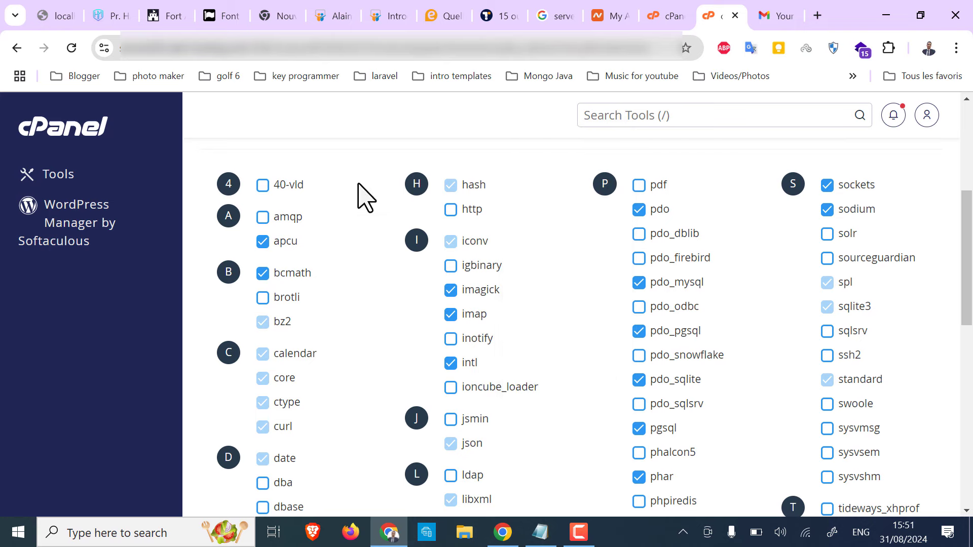
{"action": "scroll", "coordinate": [366, 198], "scroll_direction": "down", "scroll_amount": 1}
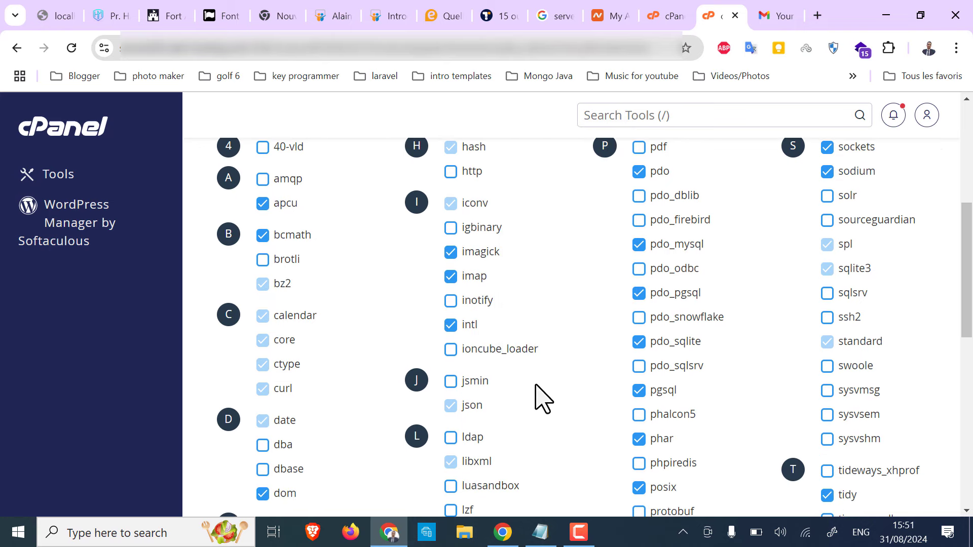
- Examine the remaining PHP extensions through the end of the list, and return to the PHP Extensions heading
{"action": "scroll", "coordinate": [544, 401], "scroll_direction": "down", "scroll_amount": 2}
{"action": "scroll", "coordinate": [821, 304], "scroll_direction": "down", "scroll_amount": 2}
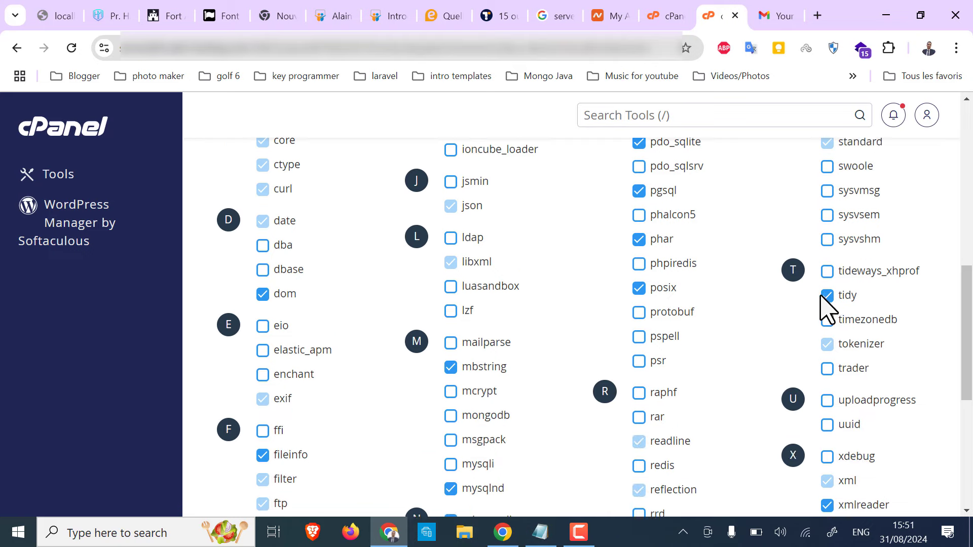
{"action": "scroll", "coordinate": [603, 472], "scroll_direction": "down", "scroll_amount": 5}
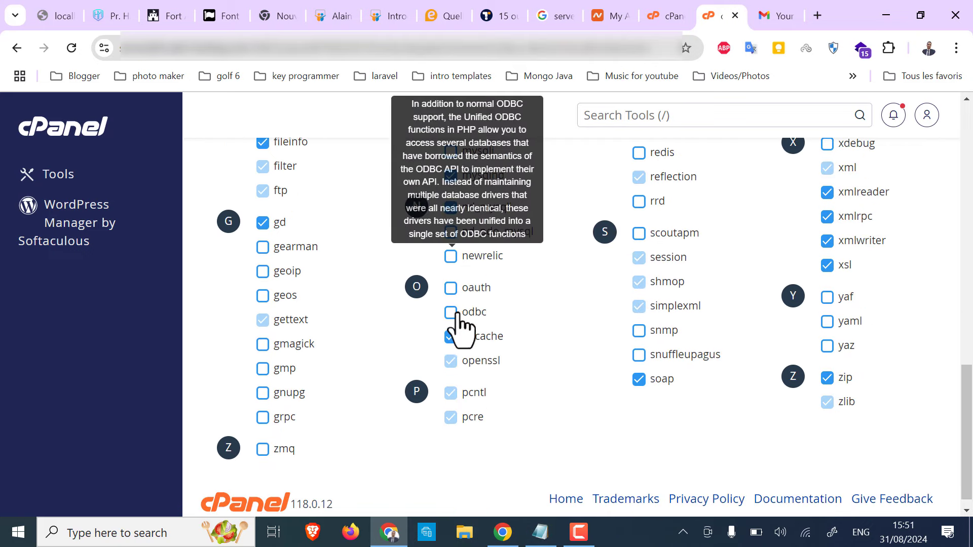
{"action": "scroll", "coordinate": [554, 337], "scroll_direction": "up", "scroll_amount": 15}
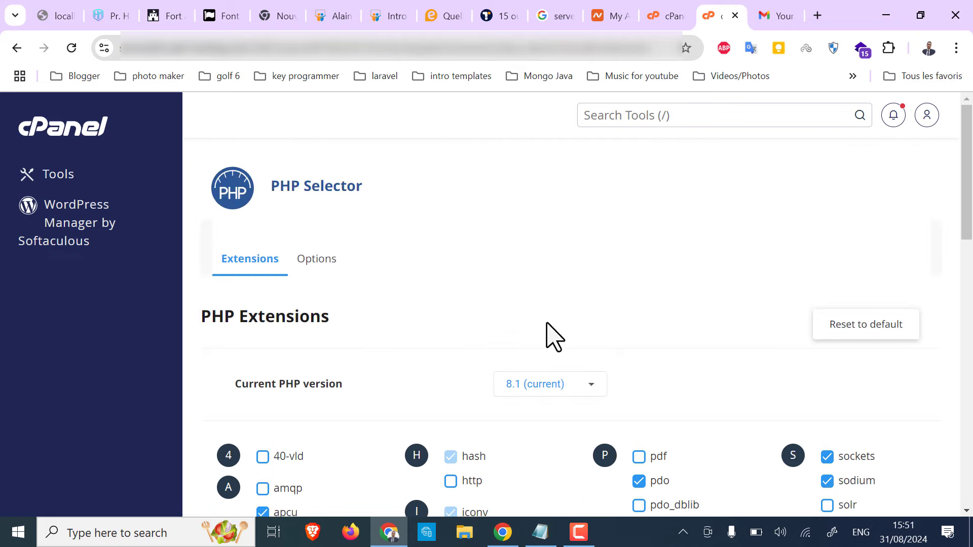
- Open the PHP Options and review the settings from allow_url_fopen through upload_max_filesize
{"action": "left_click", "coordinate": [324, 260]}
{"action": "scroll", "coordinate": [374, 326], "scroll_direction": "down", "scroll_amount": 3}
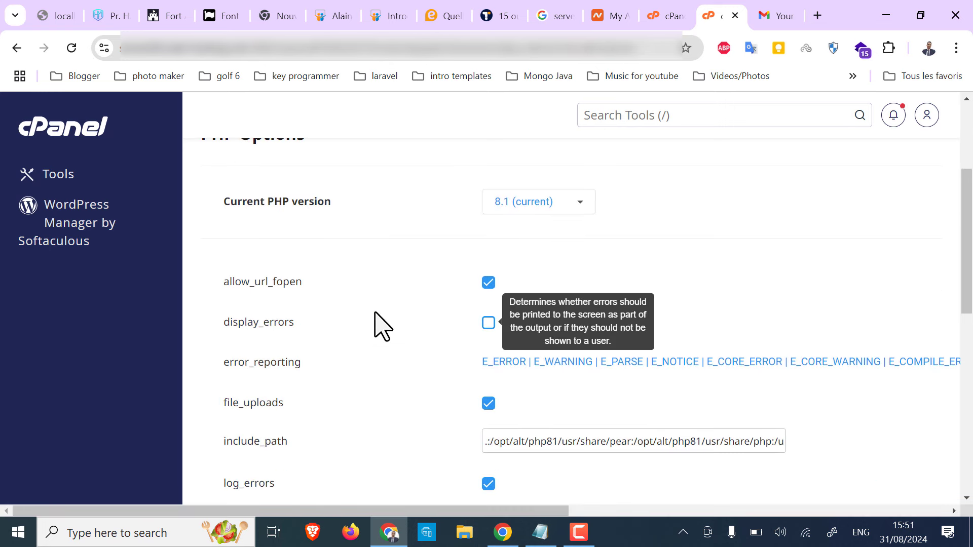
{"action": "scroll", "coordinate": [373, 326], "scroll_direction": "down", "scroll_amount": 2}
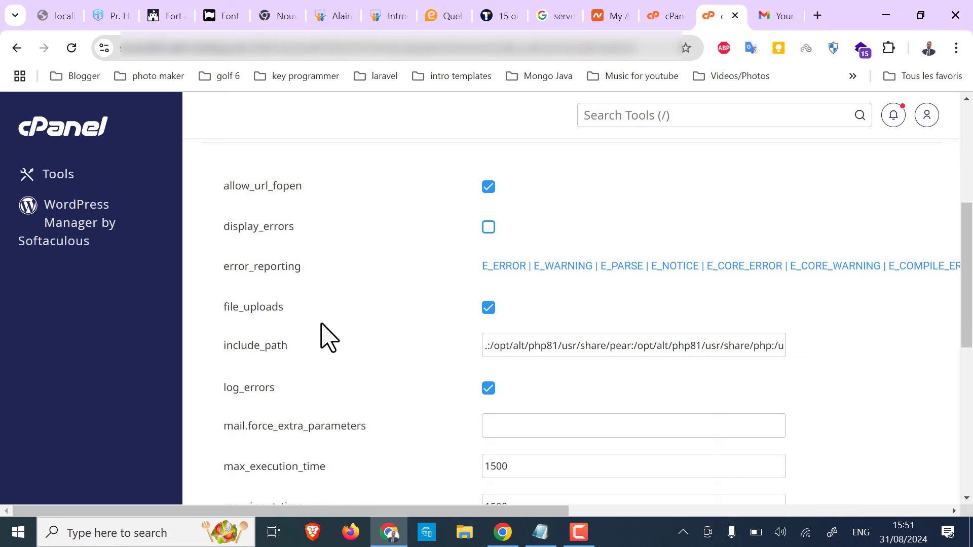
{"action": "scroll", "coordinate": [324, 337], "scroll_direction": "down", "scroll_amount": 2}
{"action": "scroll", "coordinate": [323, 336], "scroll_direction": "down", "scroll_amount": 1}
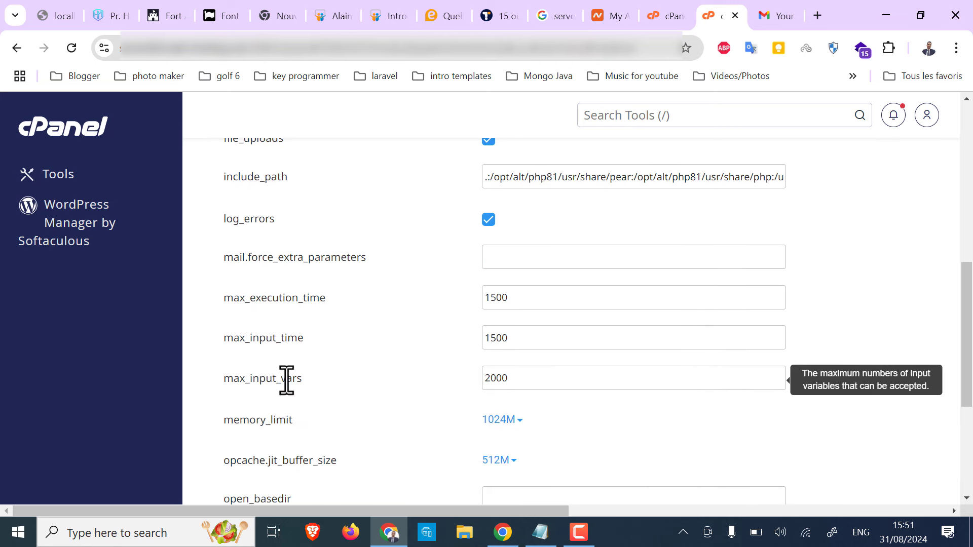
{"action": "scroll", "coordinate": [349, 394], "scroll_direction": "down", "scroll_amount": 5}
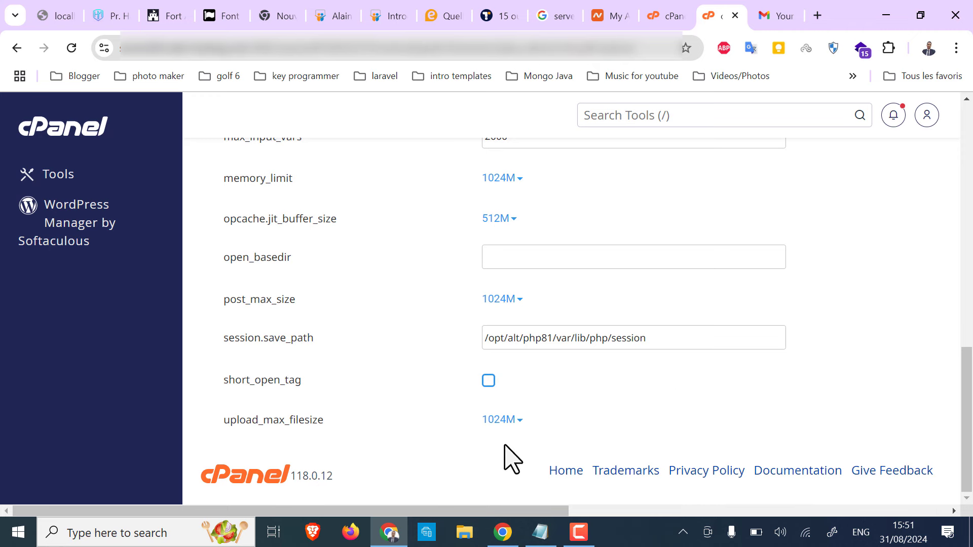
{"action": "scroll", "coordinate": [414, 345], "scroll_direction": "up", "scroll_amount": 13}
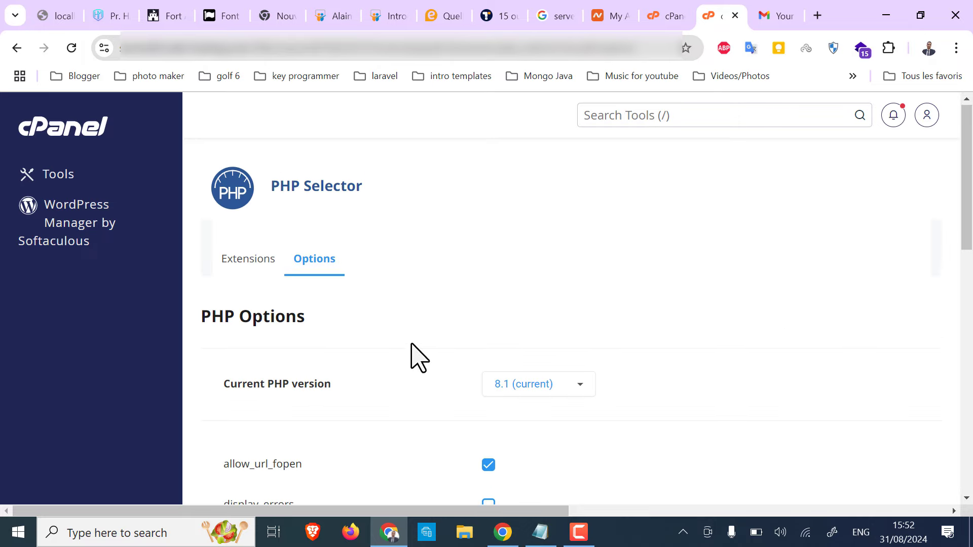
- View the PHP versions selectable from PHP Options and dismiss the version list without choosing another one
{"action": "scroll", "coordinate": [415, 342], "scroll_direction": "down", "scroll_amount": 1}
{"action": "left_click", "coordinate": [550, 335]}
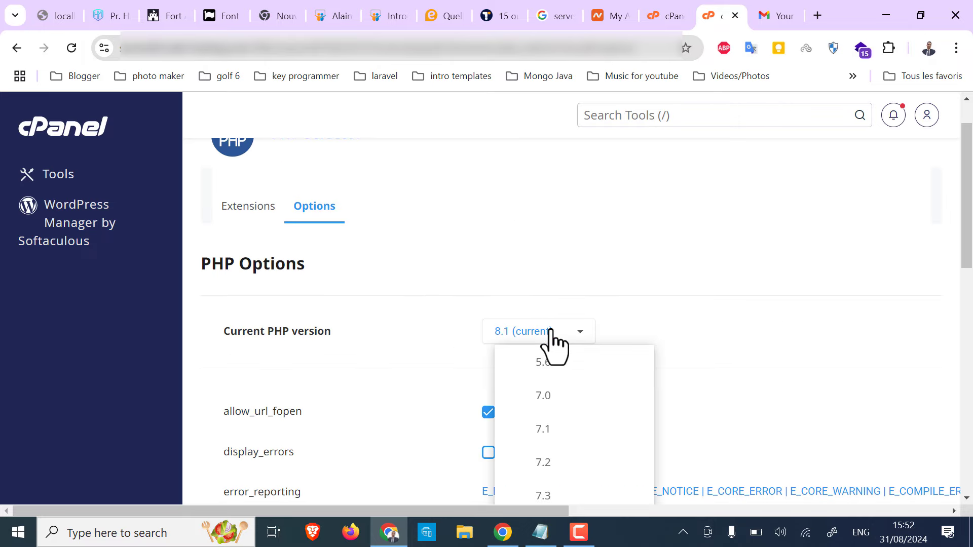
{"action": "left_click", "coordinate": [547, 334]}
{"action": "scroll", "coordinate": [450, 406], "scroll_direction": "down", "scroll_amount": 1}
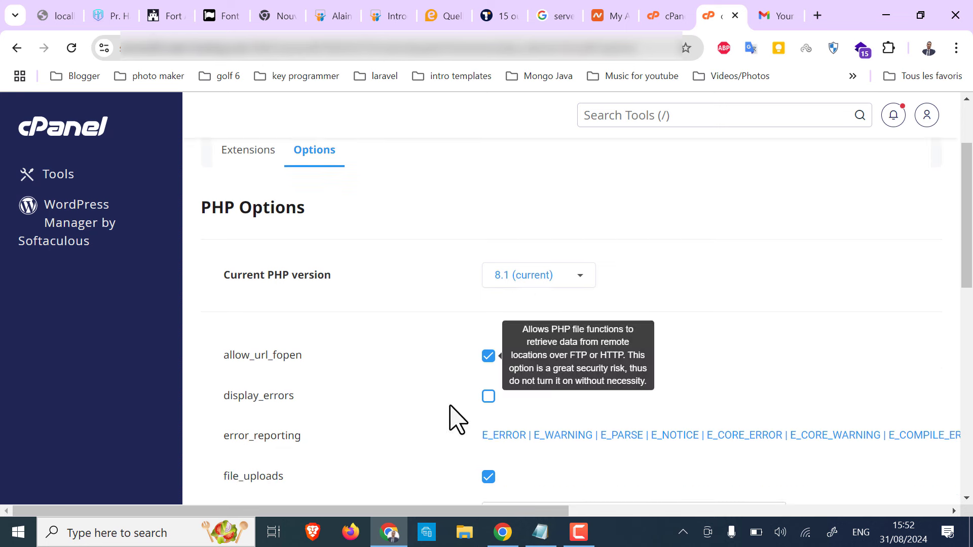
{"action": "scroll", "coordinate": [450, 405], "scroll_direction": "down", "scroll_amount": 2}
{"action": "left_click", "coordinate": [523, 190]}
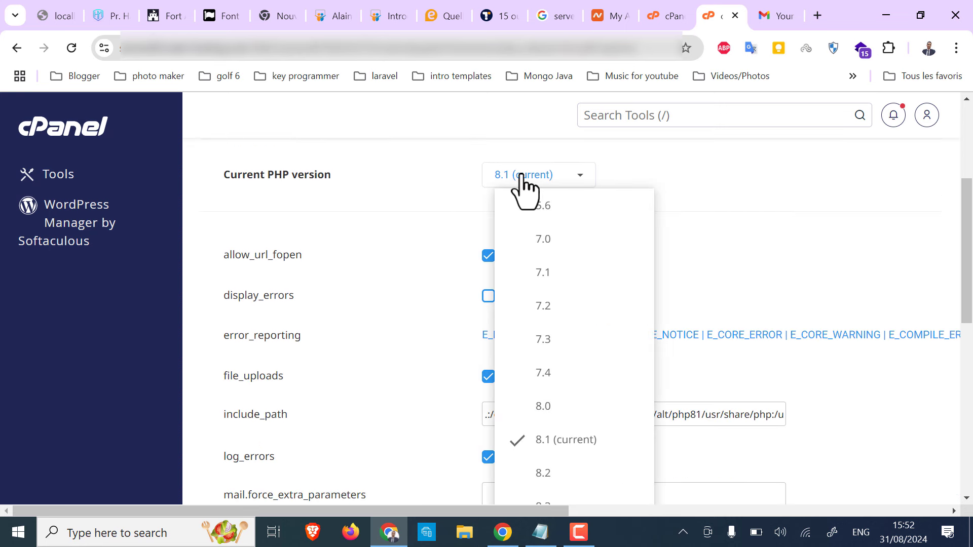
{"action": "left_click", "coordinate": [393, 254]}
{"action": "scroll", "coordinate": [396, 255], "scroll_direction": "up", "scroll_amount": 4}
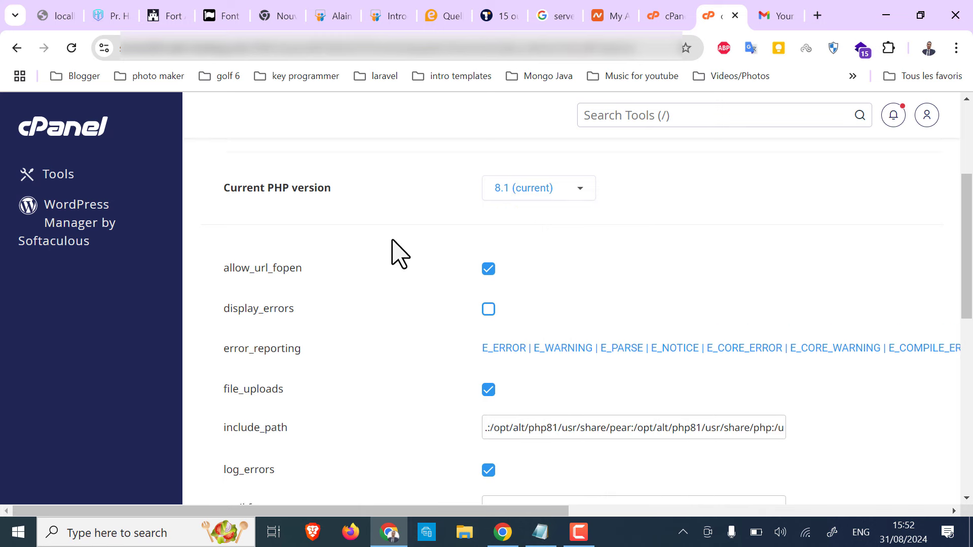
- Close the PHP Selector page and review the remaining Software tools plus the Advanced and Preferences sections in cPanel's tool list
{"action": "left_click", "coordinate": [735, 15]}
{"action": "scroll", "coordinate": [402, 358], "scroll_direction": "down", "scroll_amount": 3}
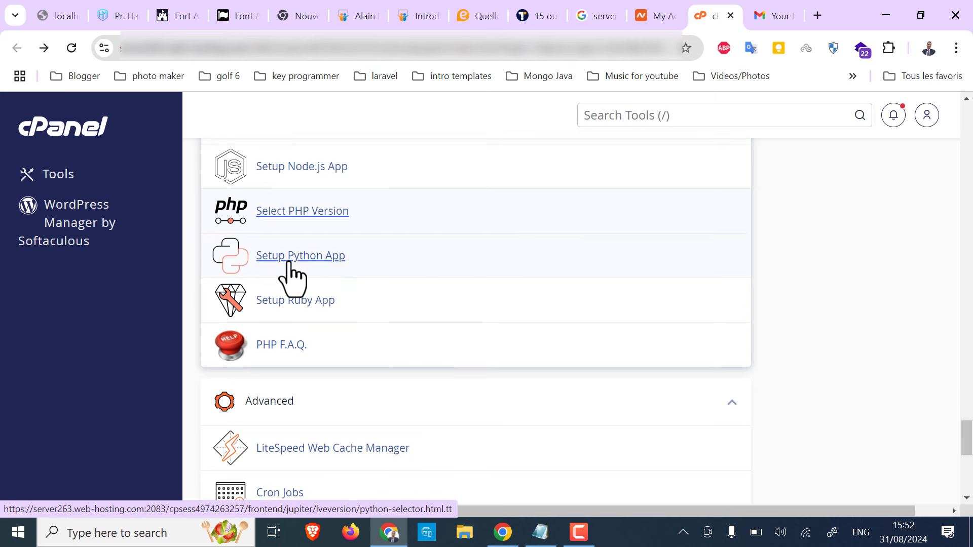
{"action": "scroll", "coordinate": [298, 359], "scroll_direction": "down", "scroll_amount": 5}
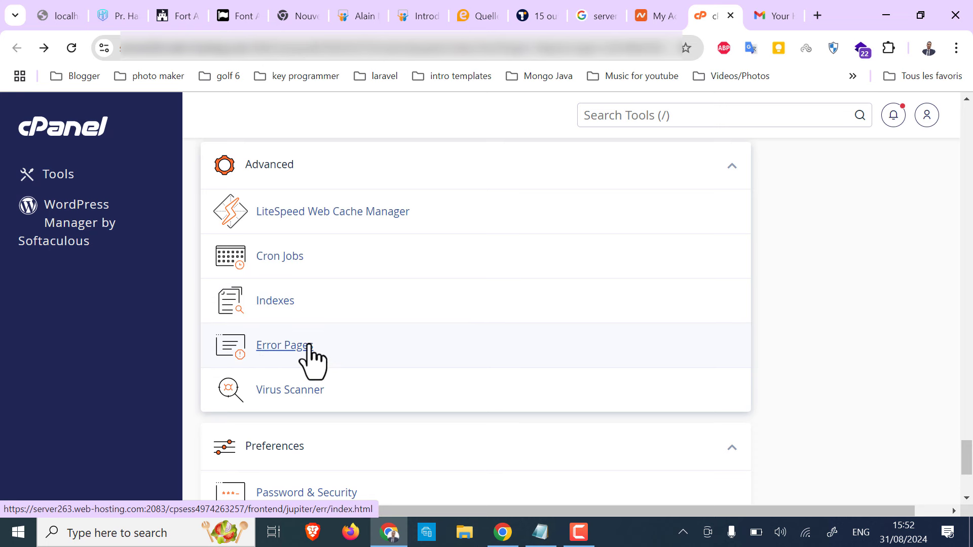
{"action": "scroll", "coordinate": [314, 396], "scroll_direction": "down", "scroll_amount": 2}
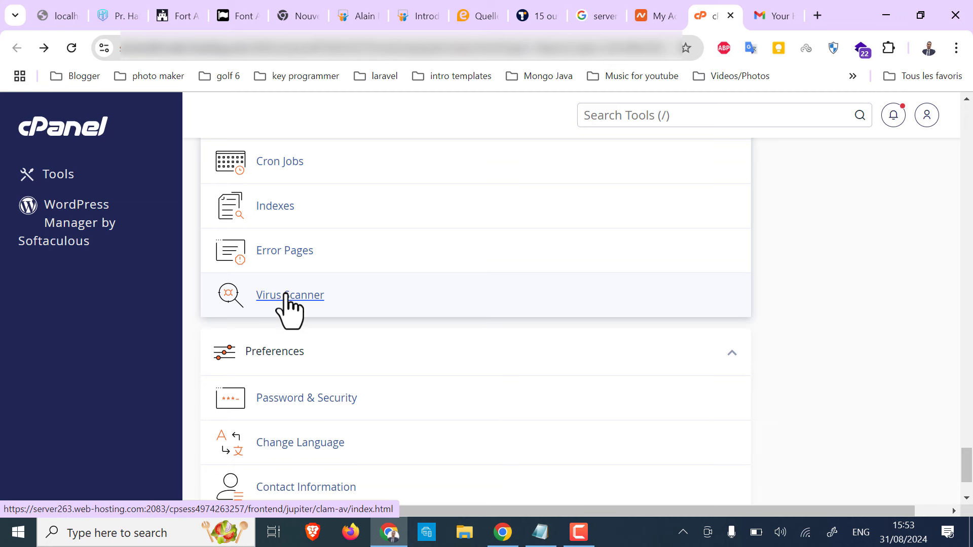
{"action": "scroll", "coordinate": [326, 397], "scroll_direction": "down", "scroll_amount": 2}
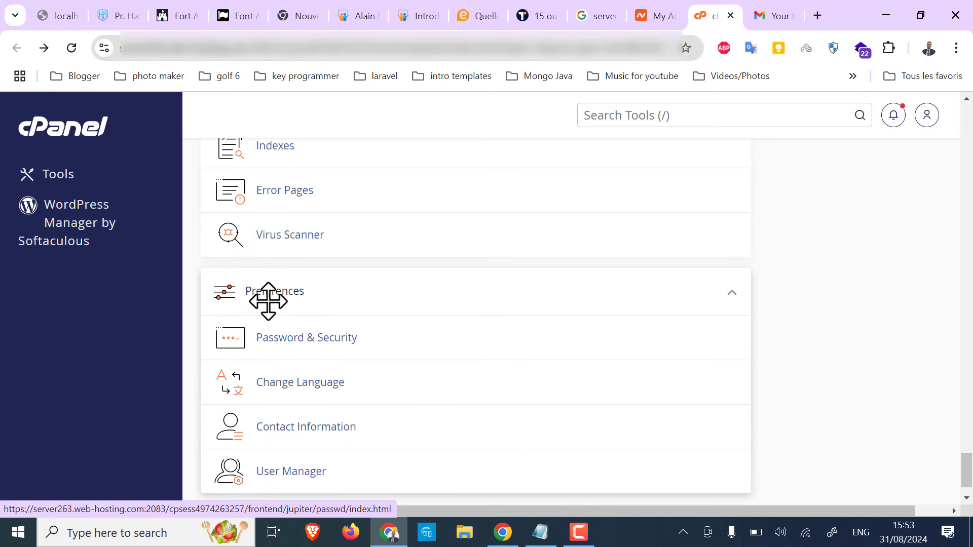
{"action": "scroll", "coordinate": [269, 298], "scroll_direction": "down", "scroll_amount": 1}
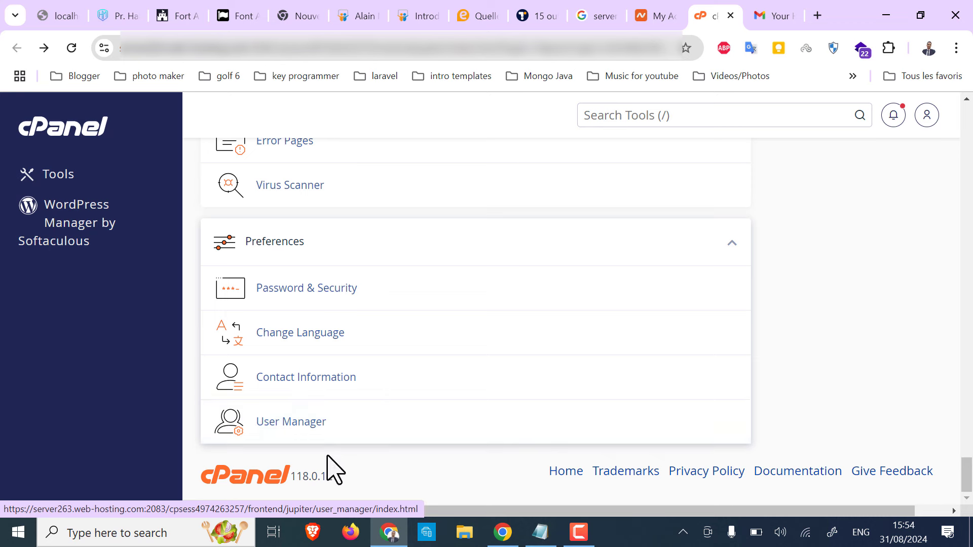
- Highlight parts of the cPanel version number in the page footer, and clear the selection
{"action": "left_click_drag", "start_coordinate": [291, 477], "coordinate": [309, 478]}
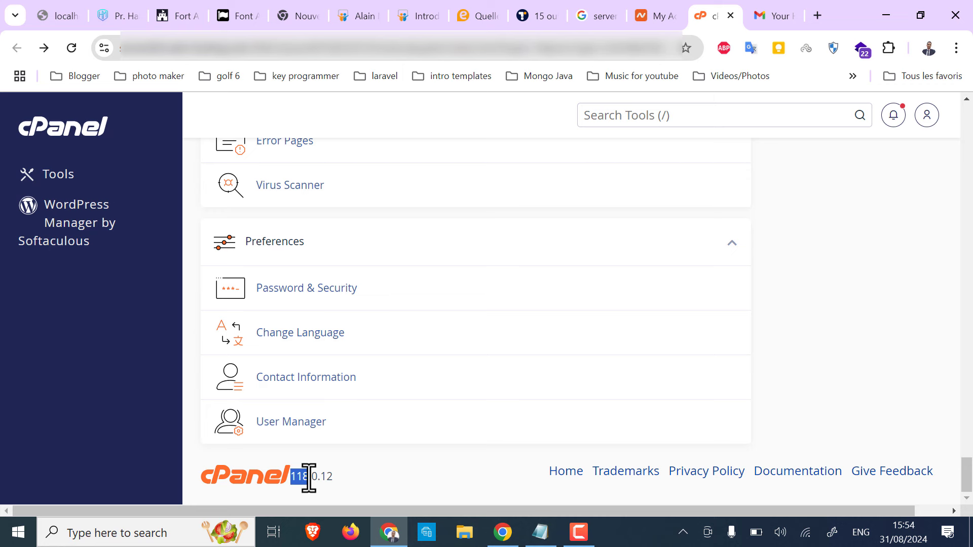
{"action": "left_click_drag", "start_coordinate": [320, 480], "coordinate": [330, 480]}
{"action": "left_click", "coordinate": [412, 490]}
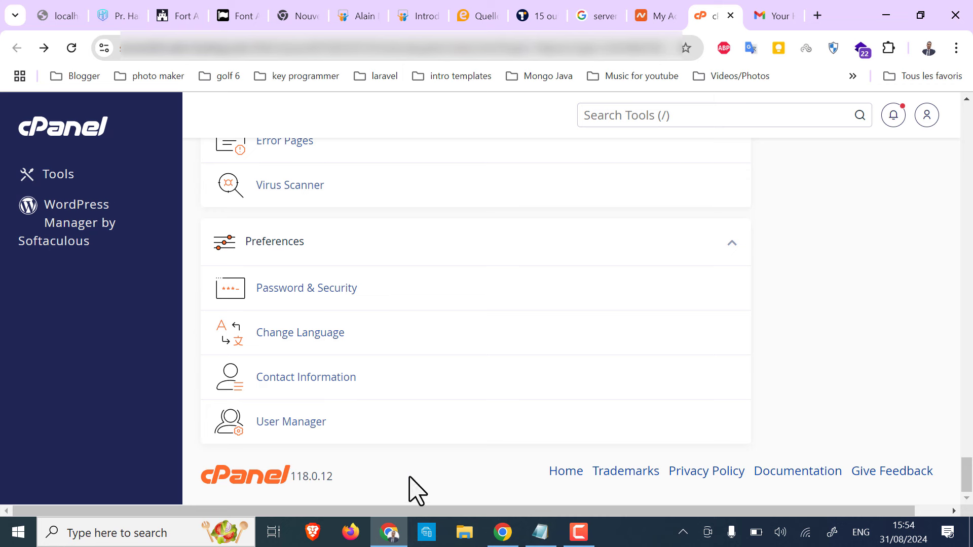